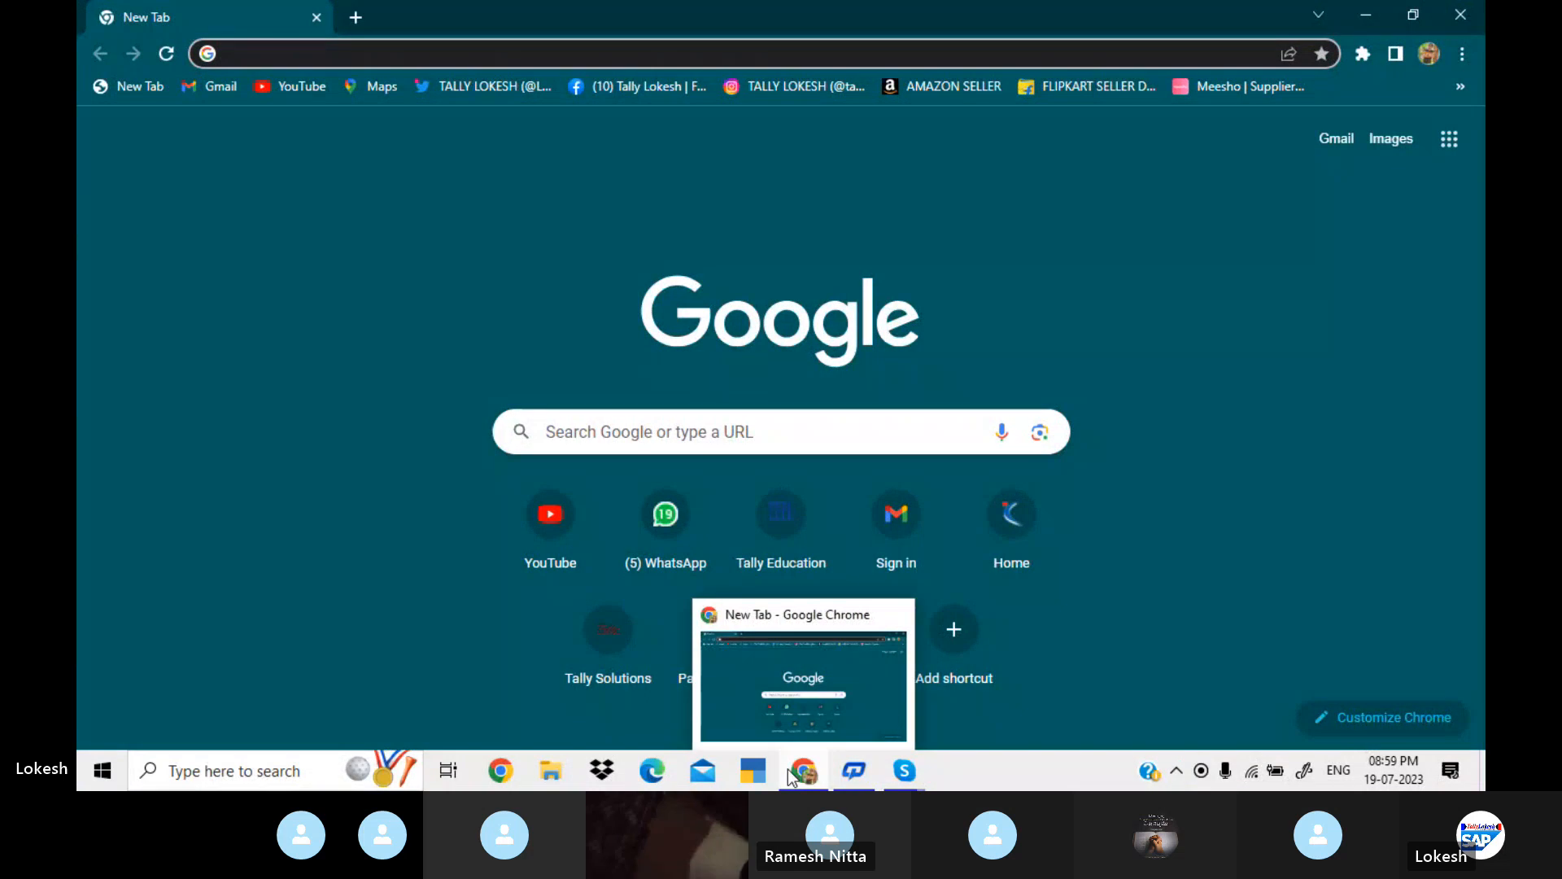
- Clear the browser window and the web search bar off the desktop, and start TallyPrime in Educational Mode
click(1364, 16)
click(1367, 26)
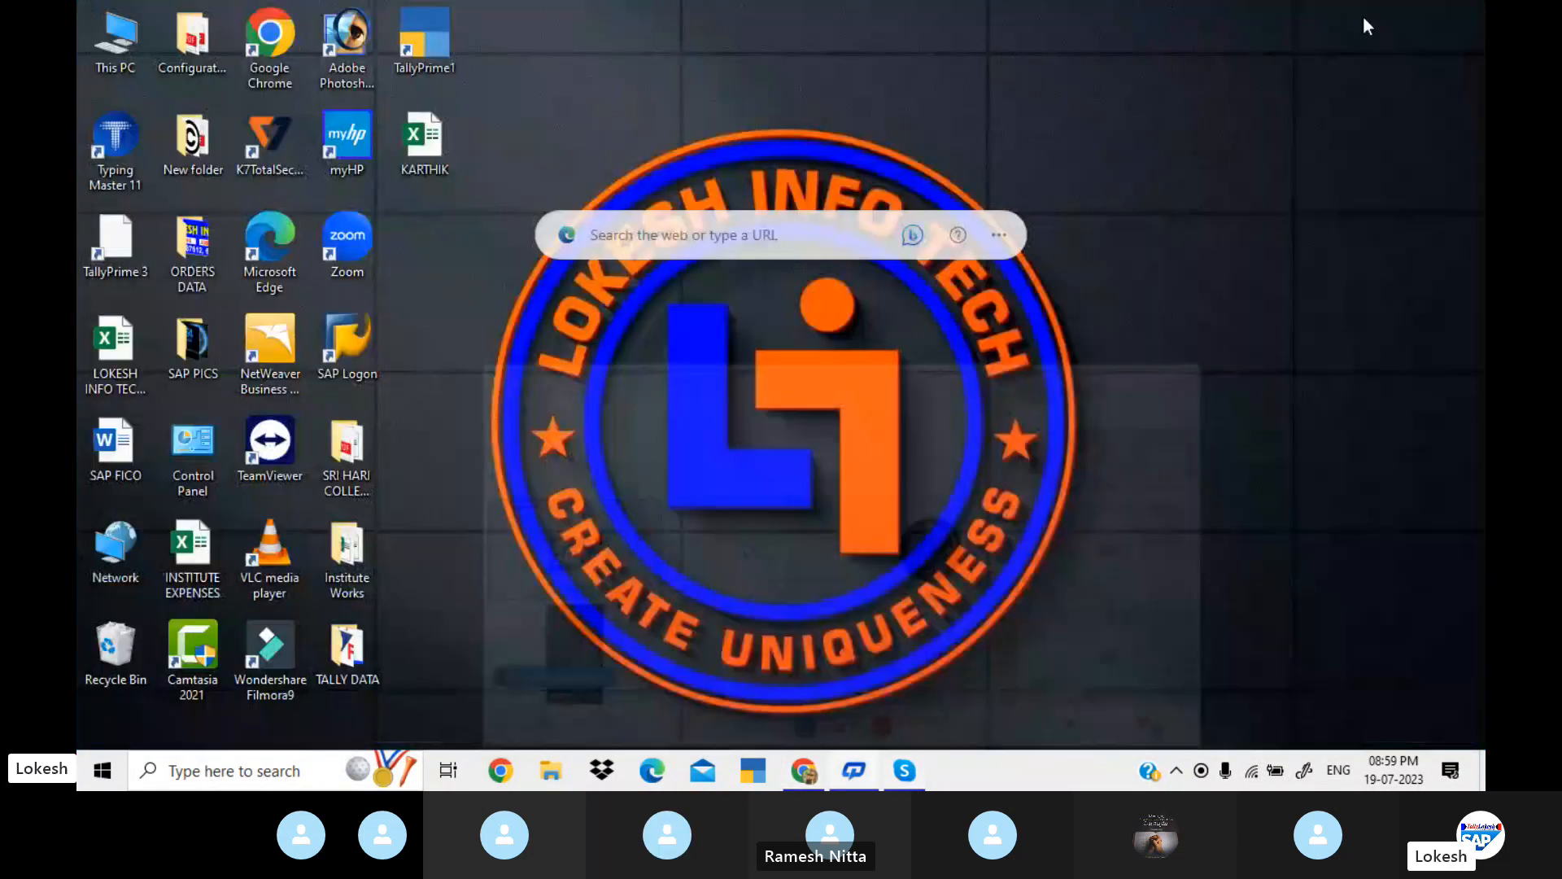
click(1000, 236)
click(1062, 564)
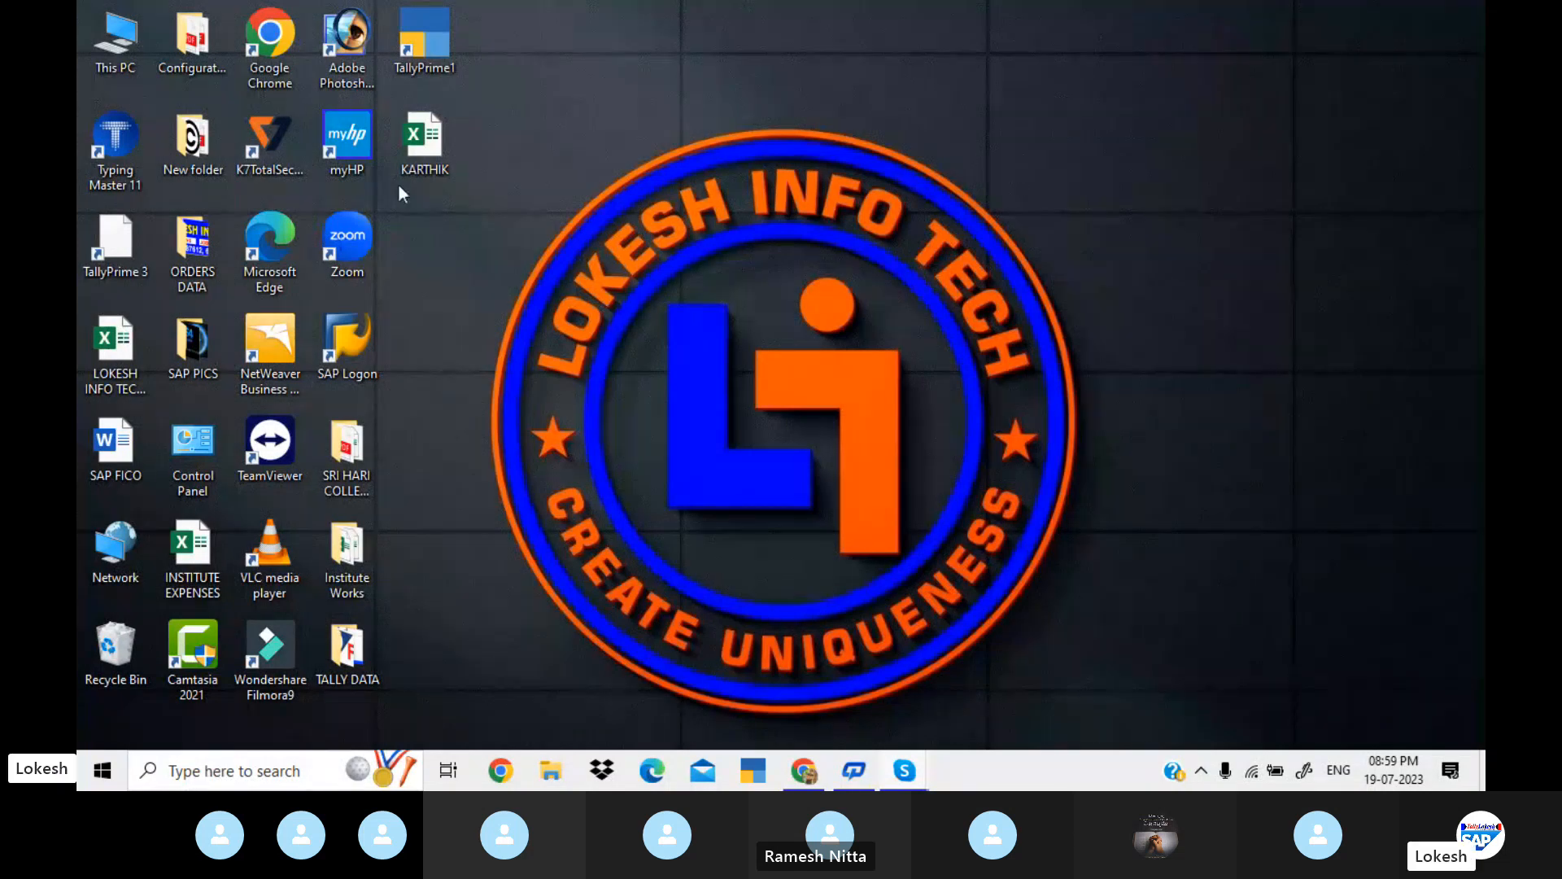
double_click(439, 50)
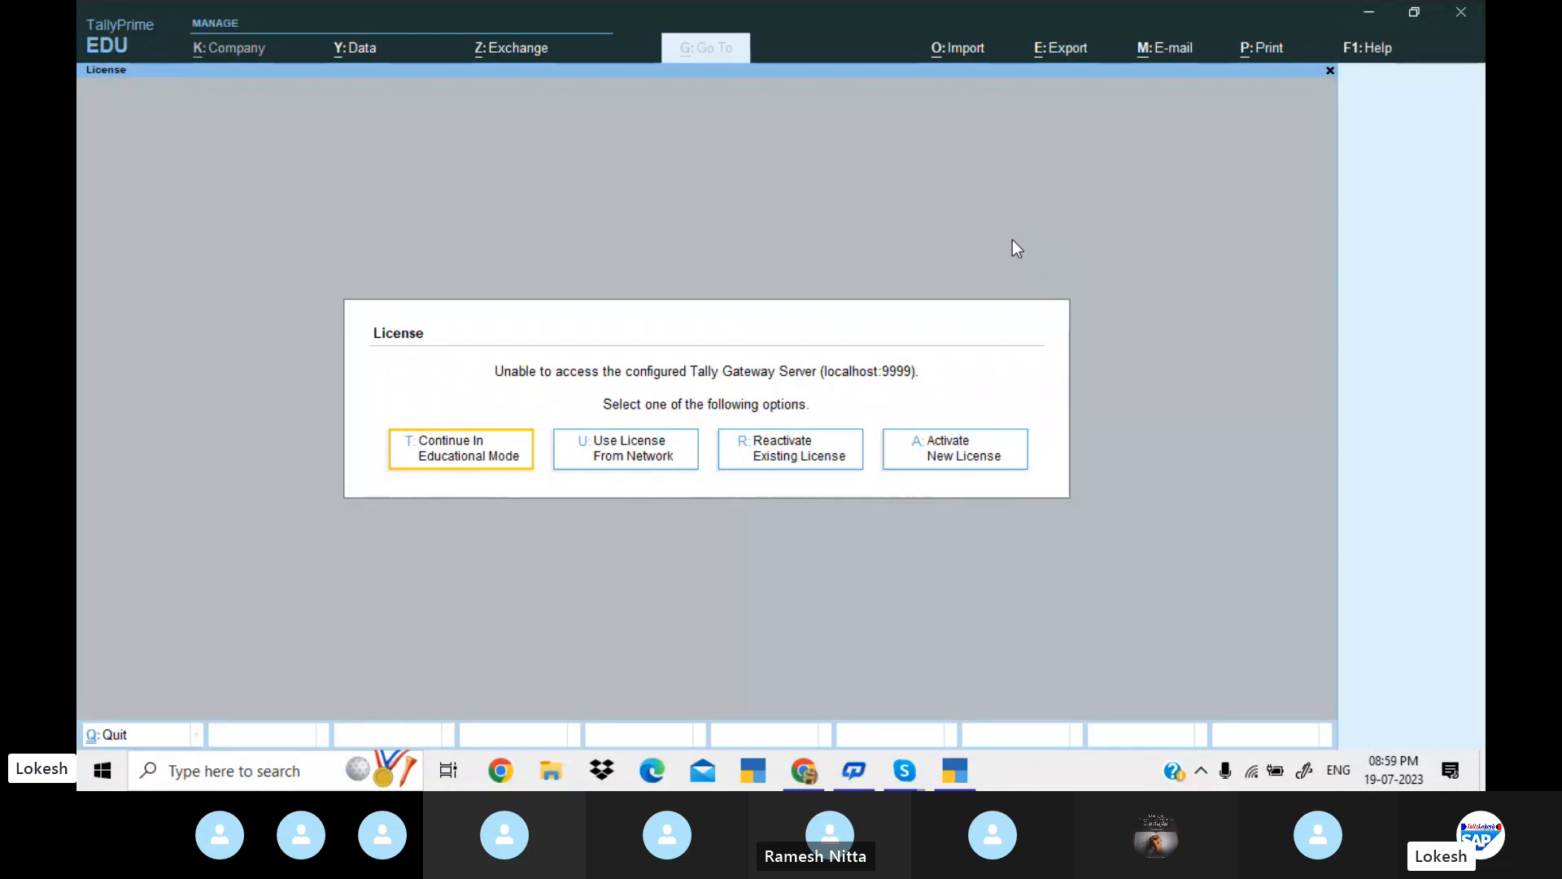
click(490, 462)
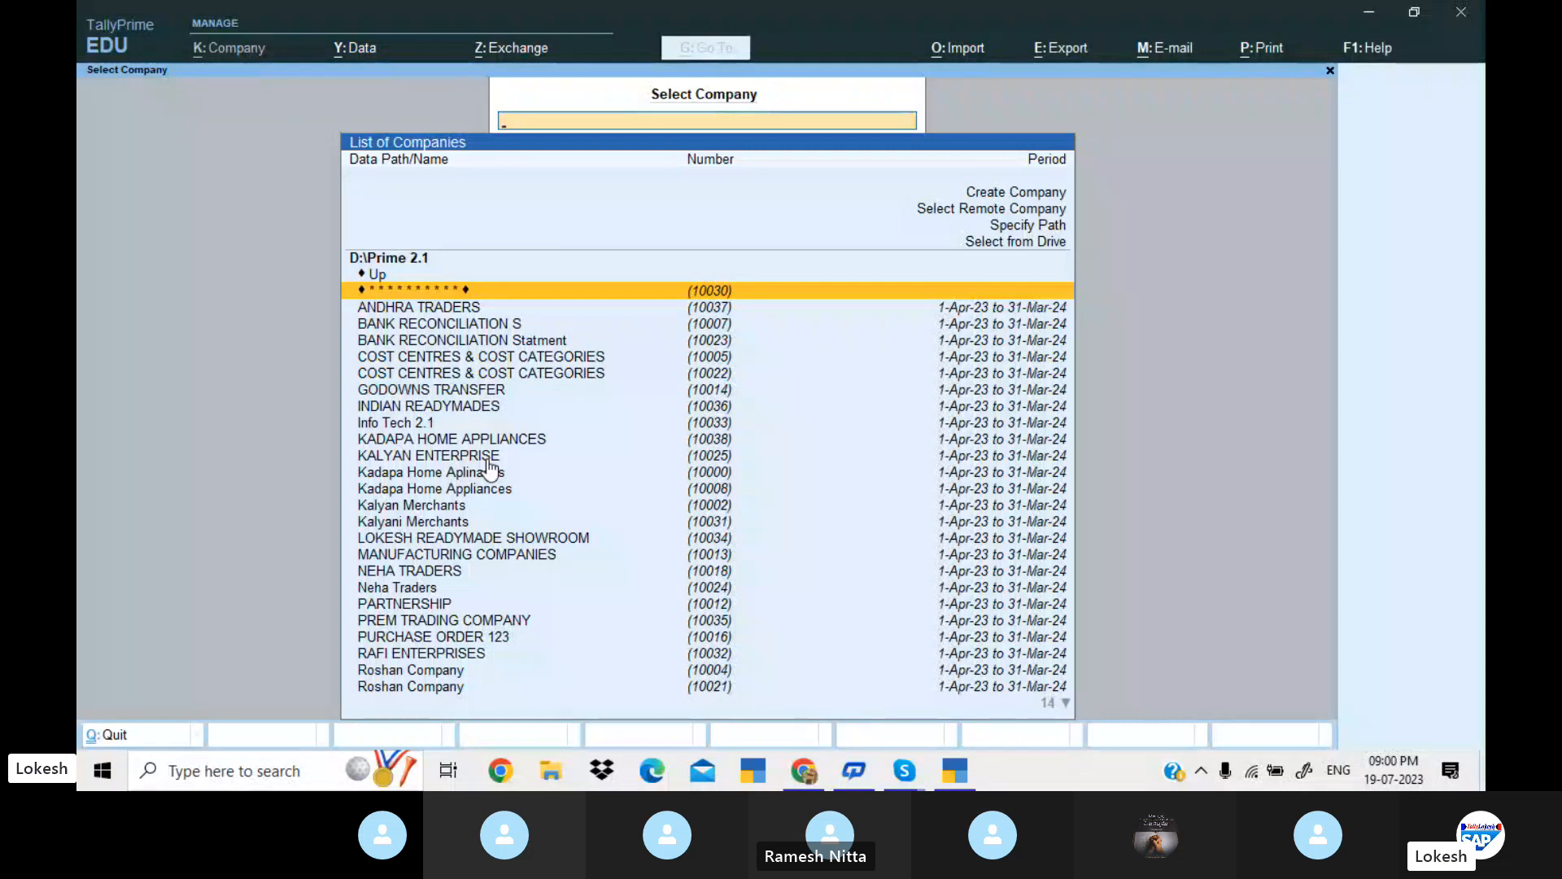
- Find the Kadapa companies in the company list and load KADAPA HOME APPLIANCES (10038)
text(L)
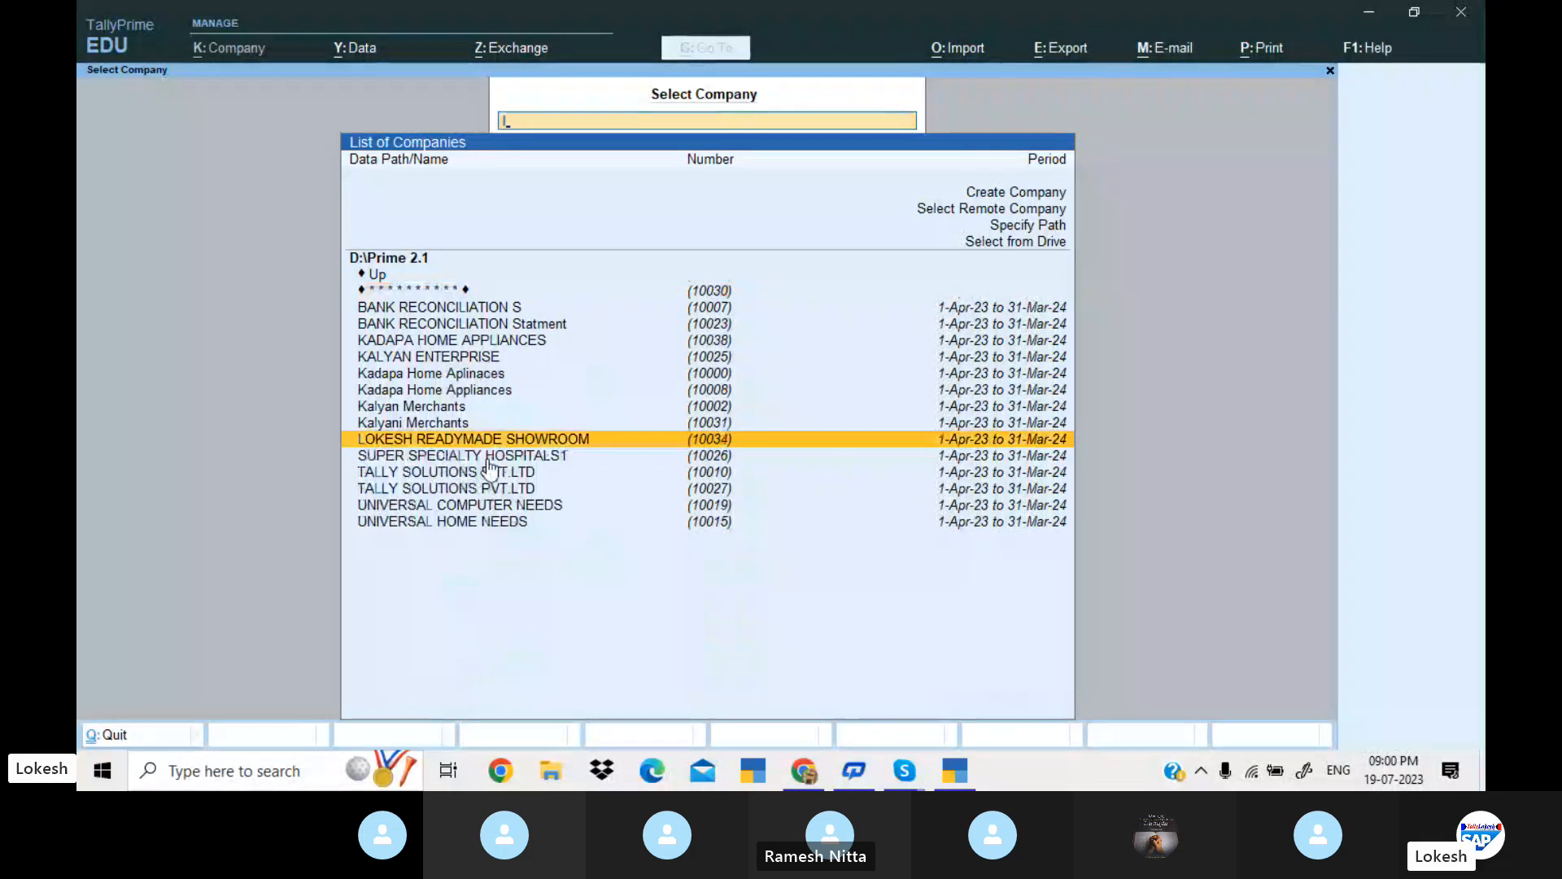
key(BackSpace)
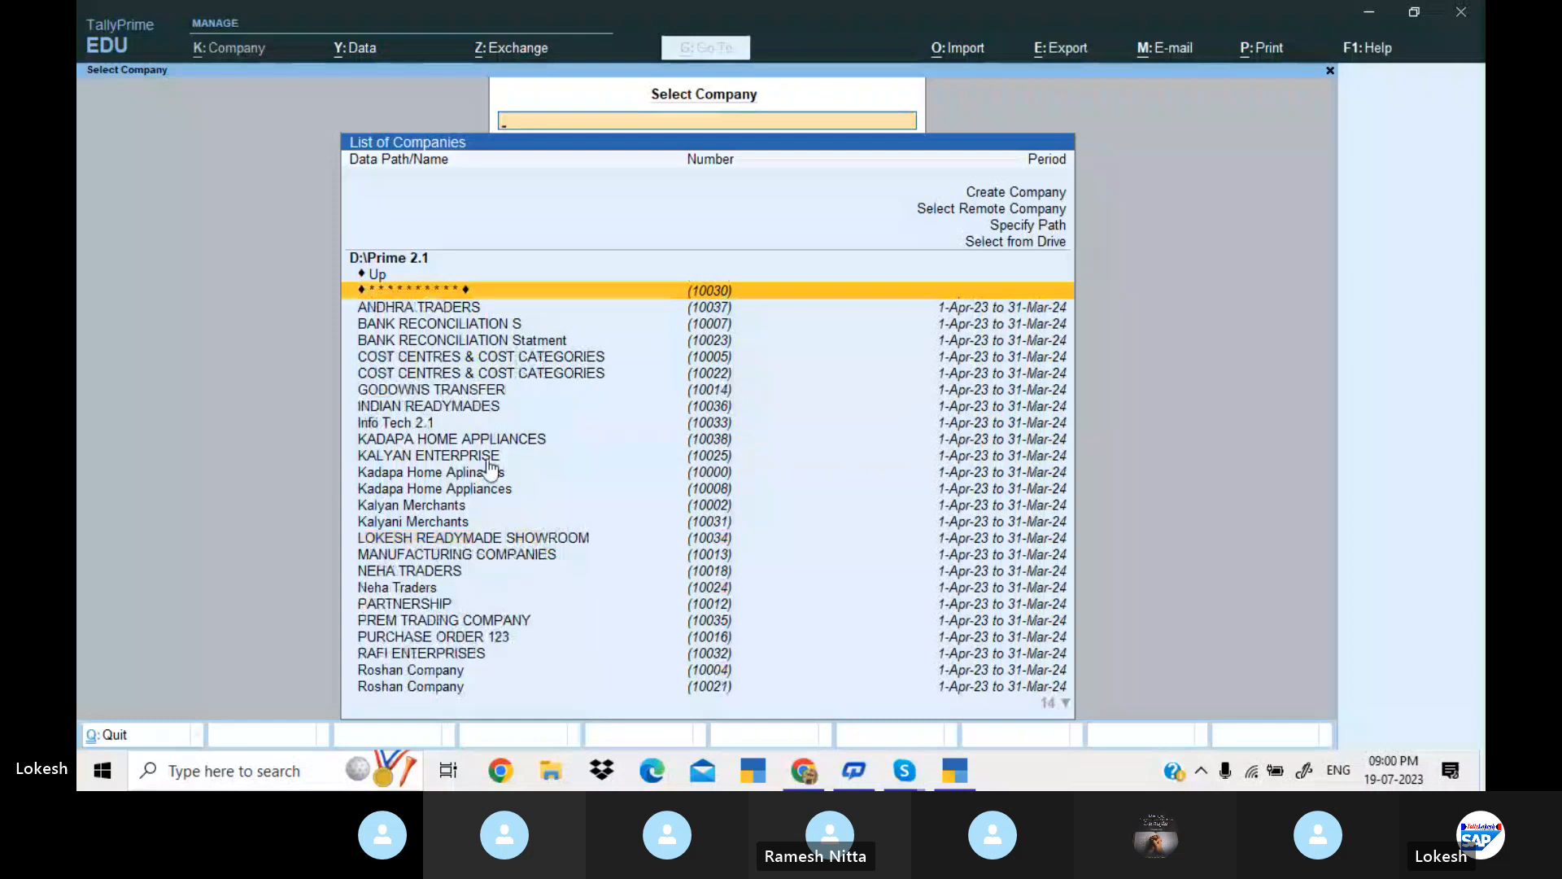
text(kada)
key(Down)
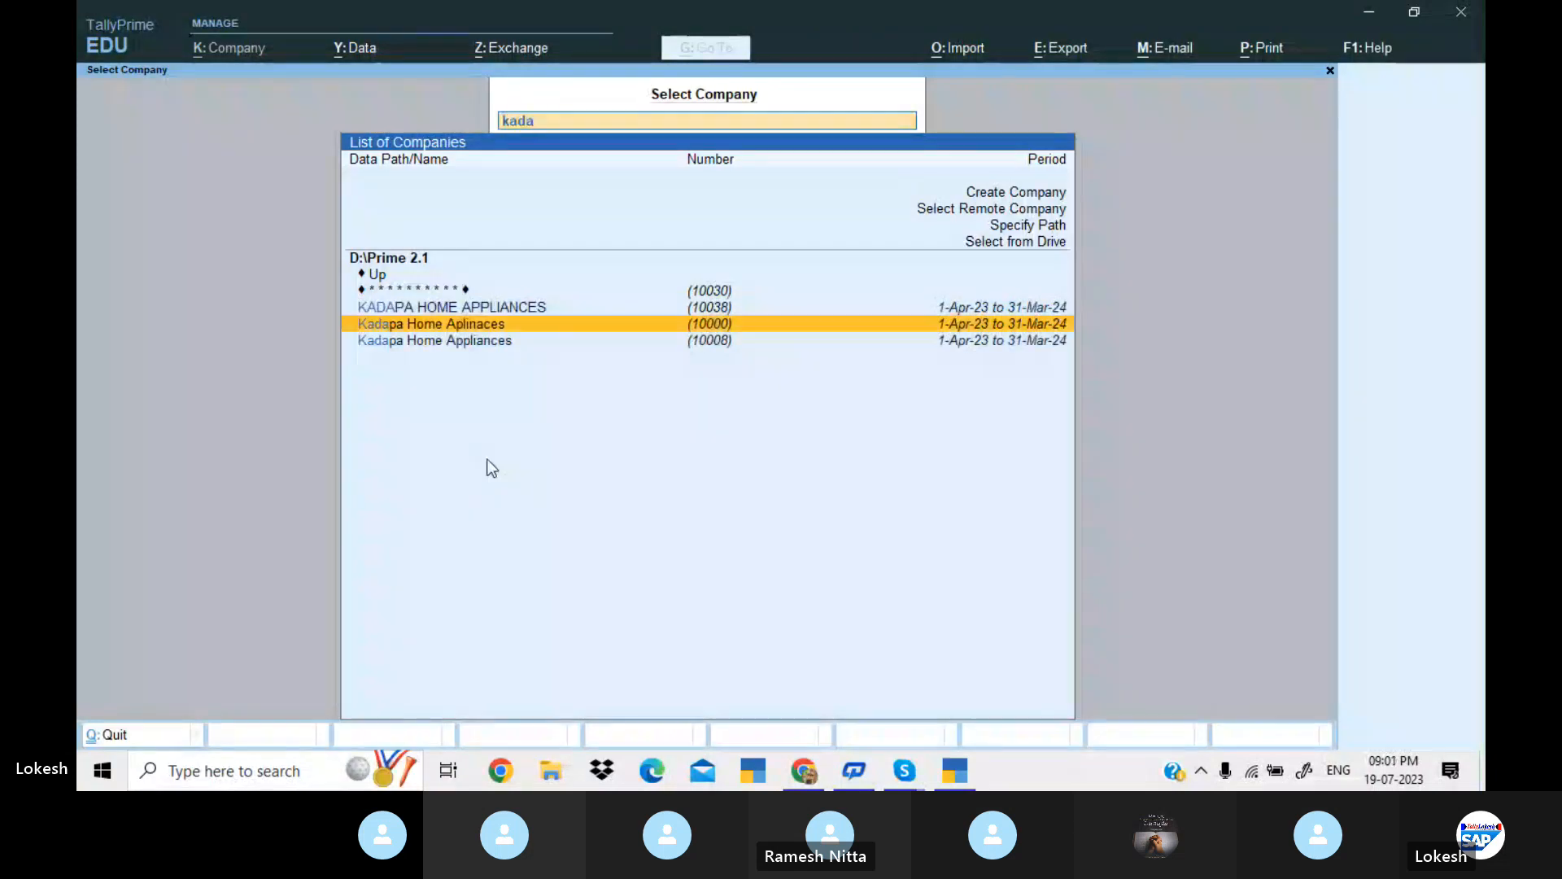
key(Up)
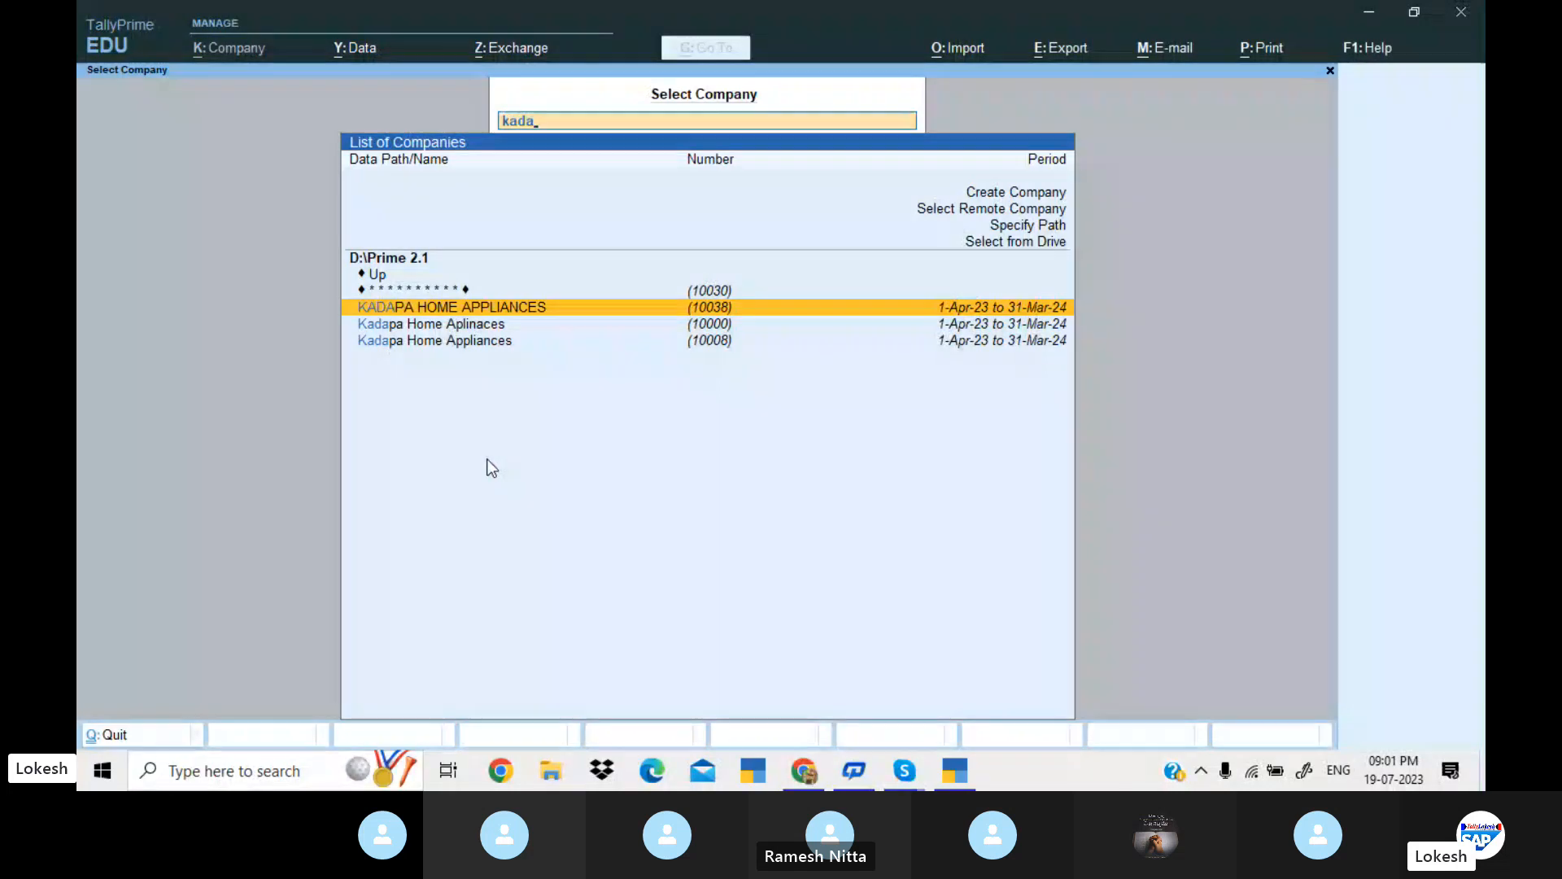
key(Return)
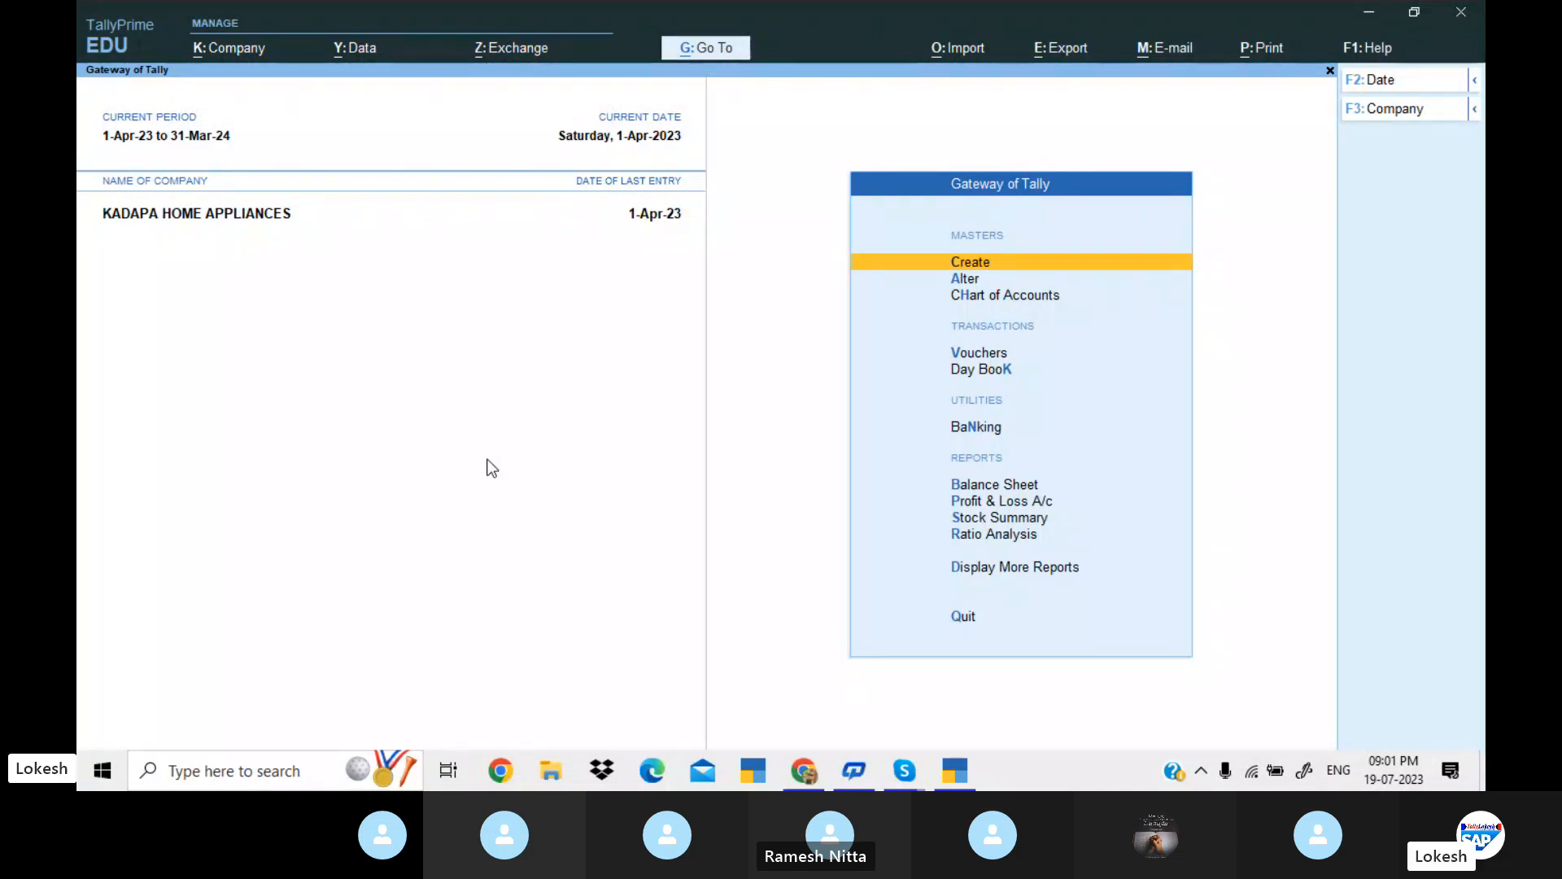
- Open voucher entry and switch to a new Sales voucher
key(Down)
key(Down)
key(Down)
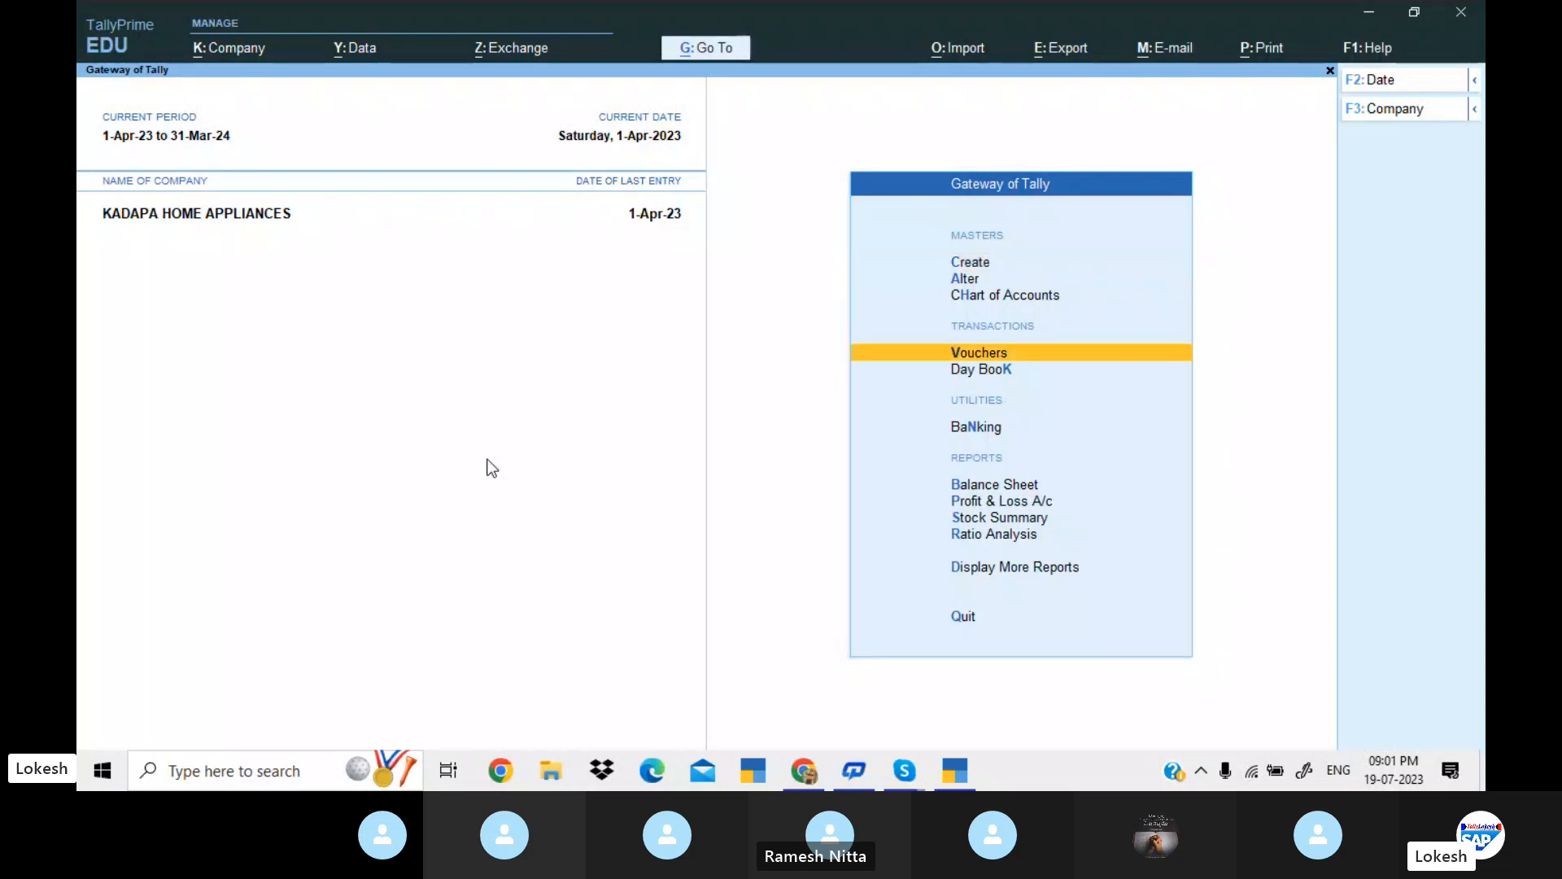
key(Return)
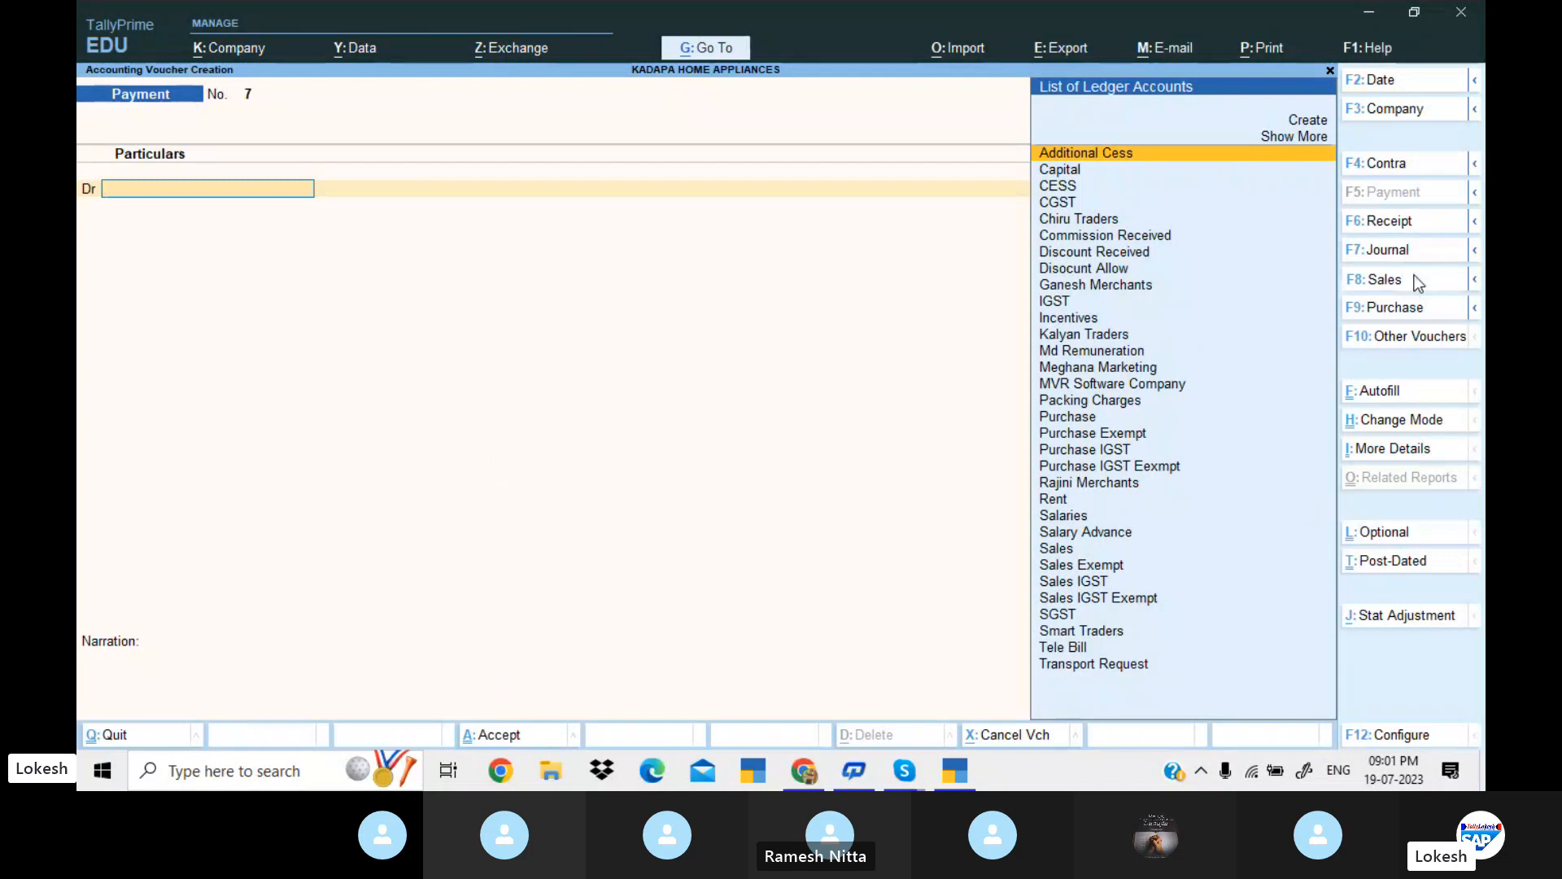
click(1384, 278)
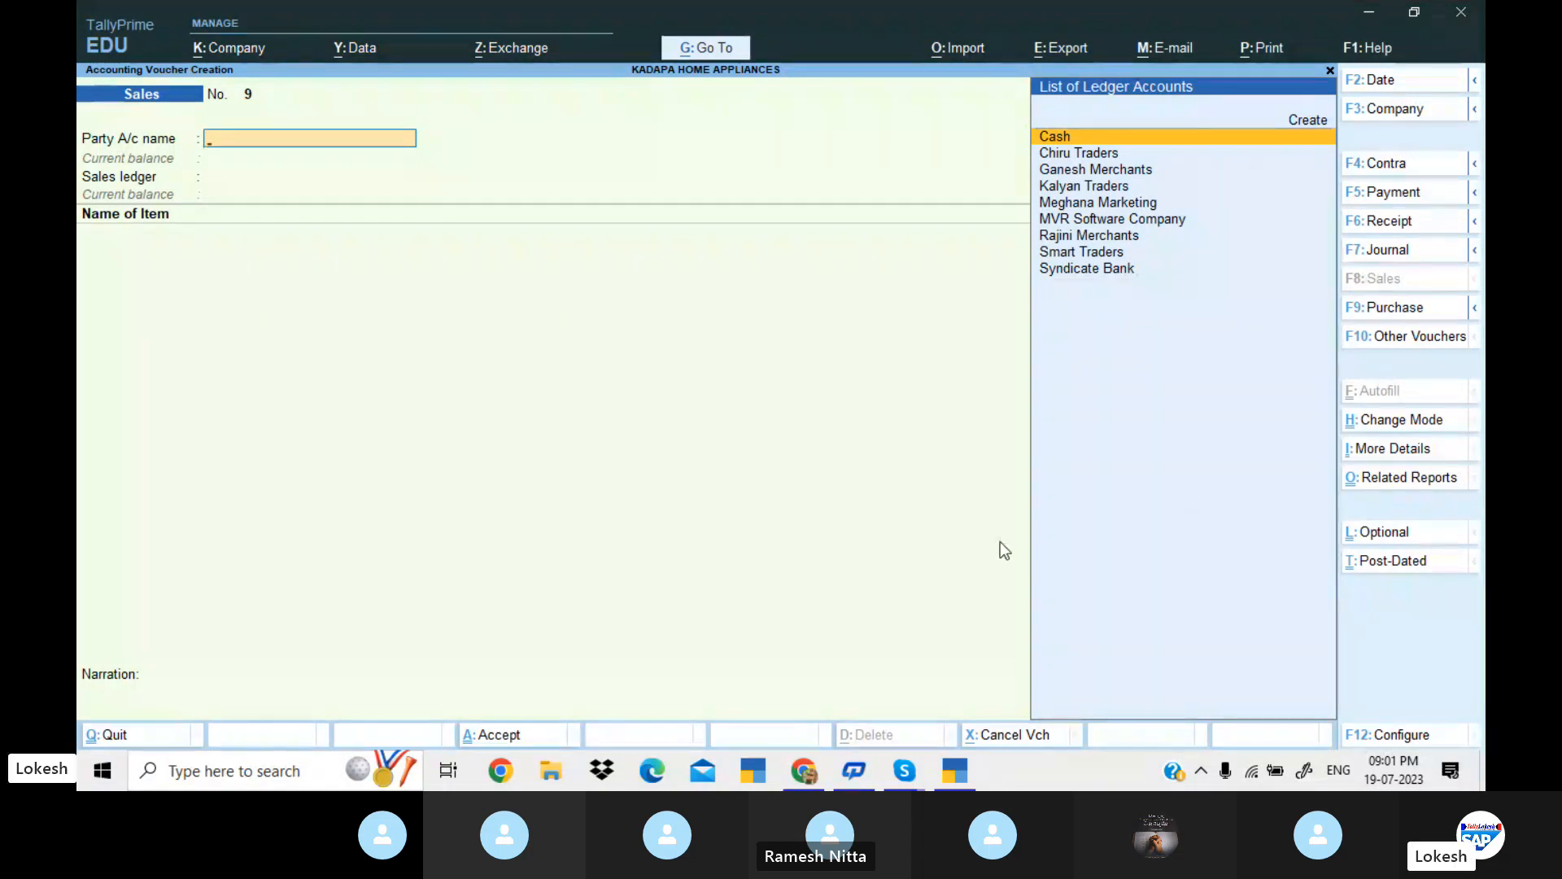
- Switch to the Skype call, check its chat messages, and return to TallyPrime
click(915, 777)
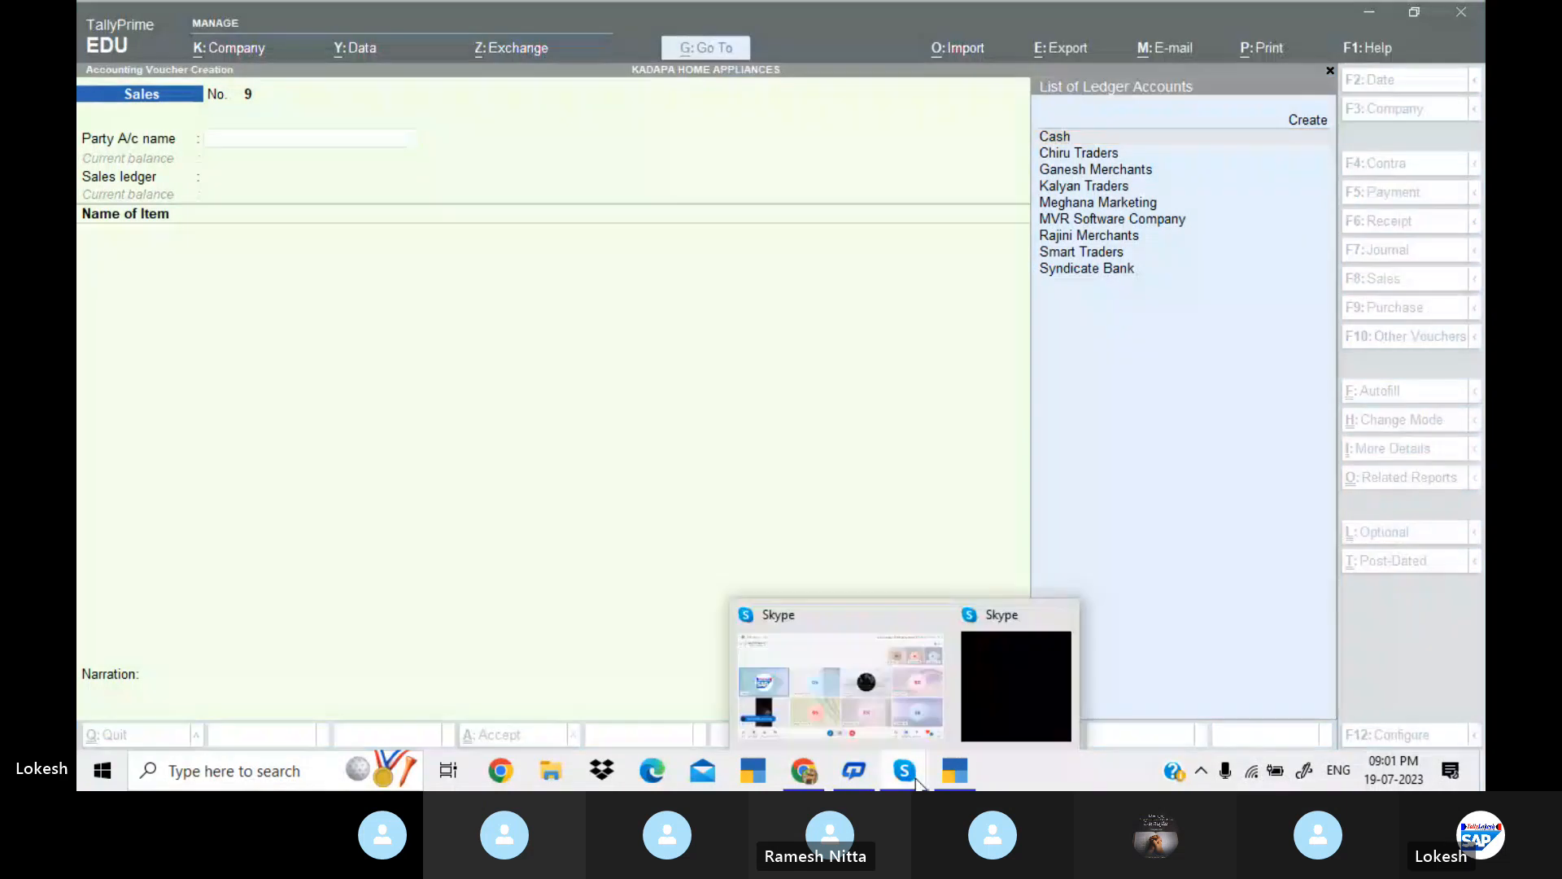
click(901, 707)
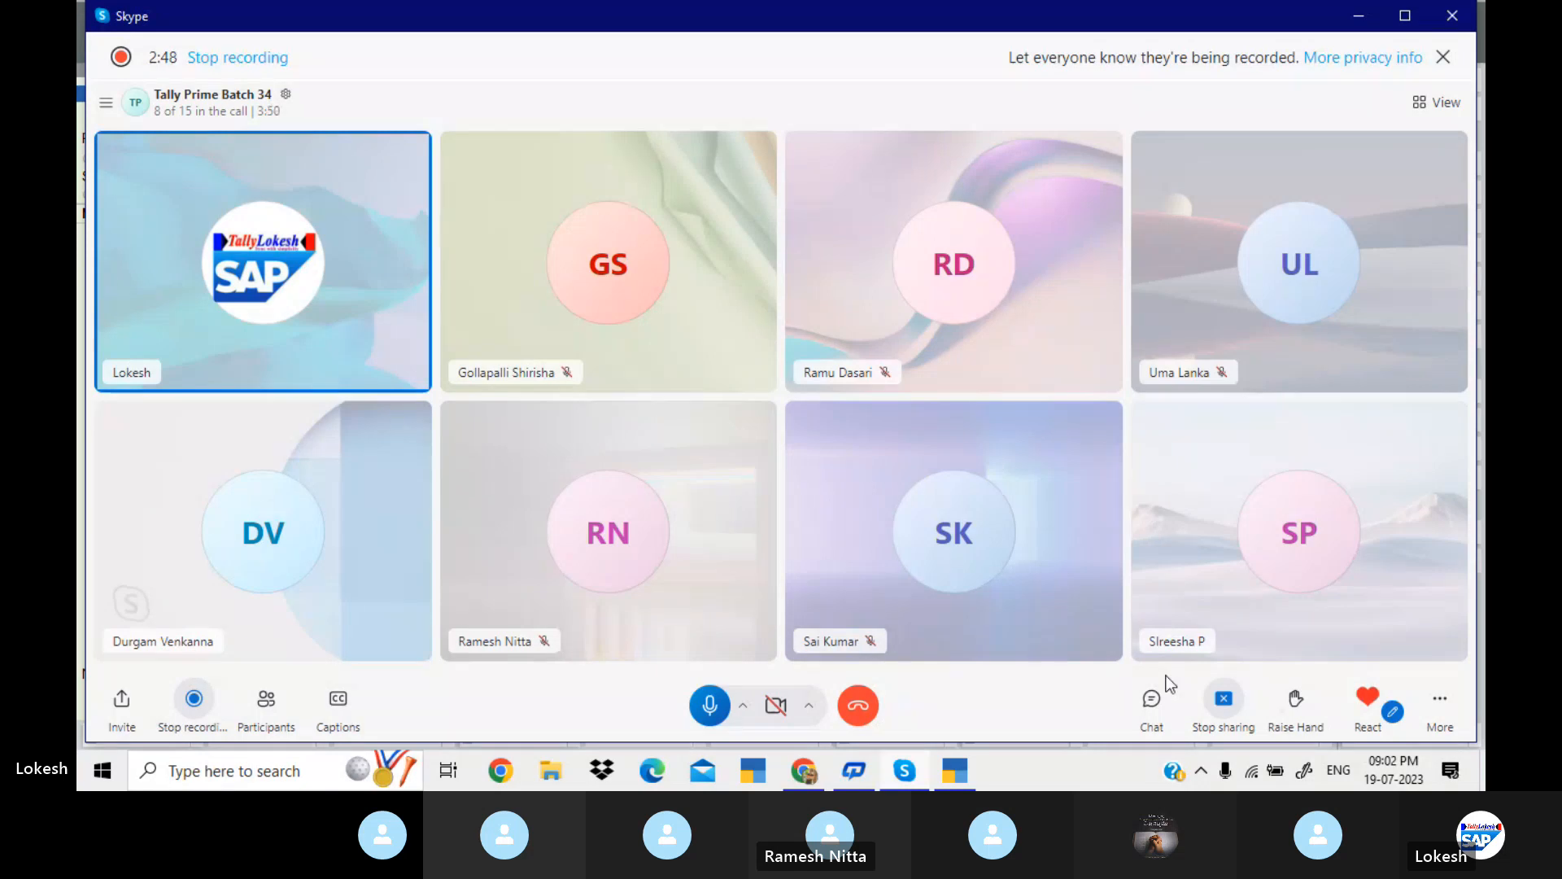
click(1155, 701)
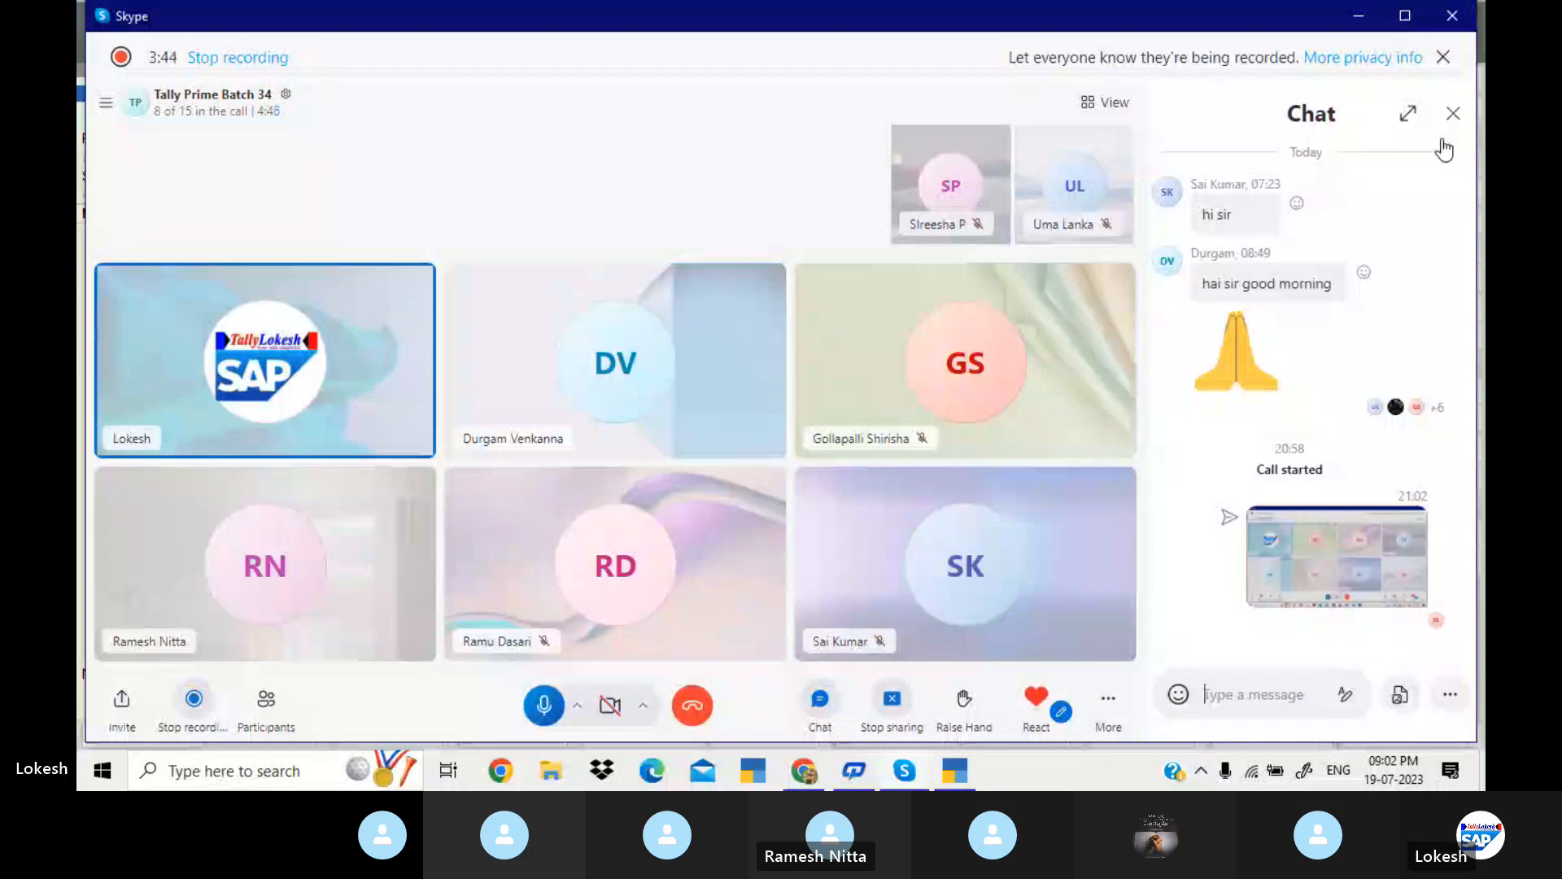
click(1454, 114)
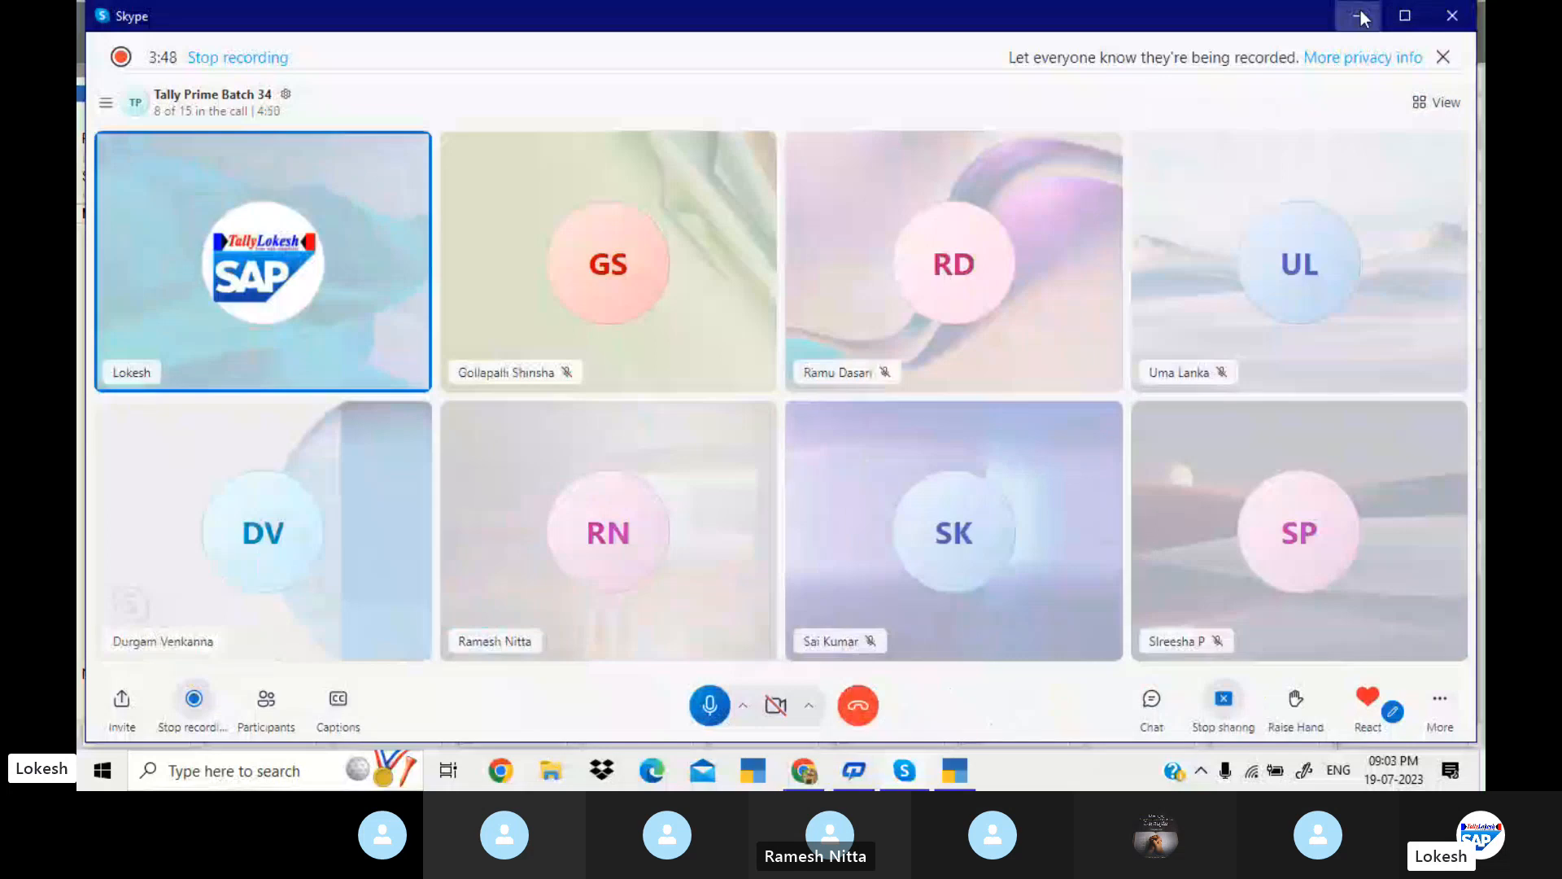
click(1361, 16)
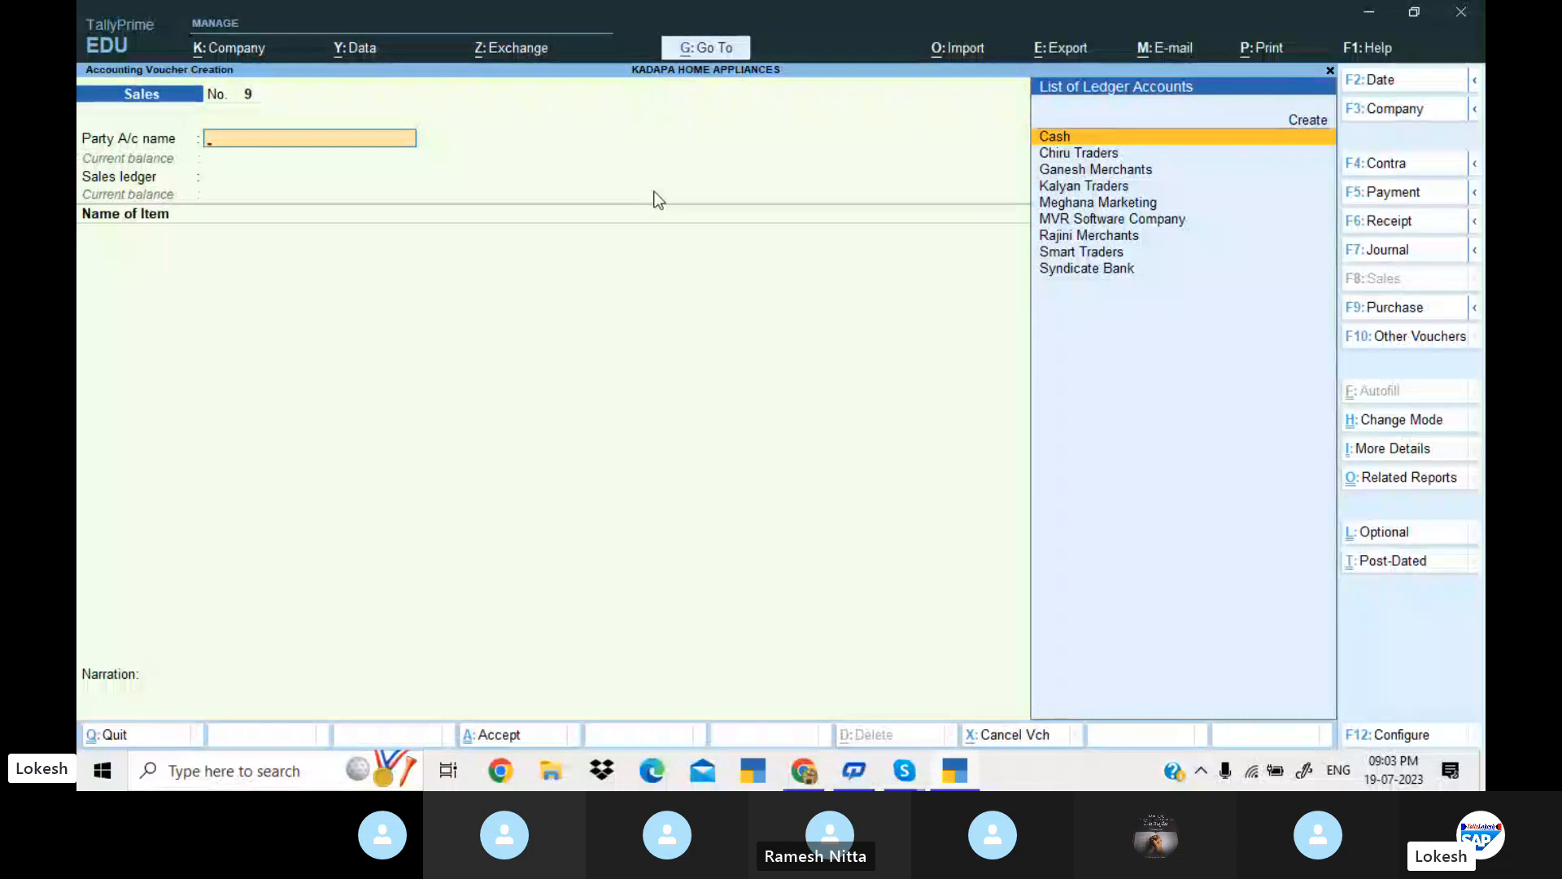
- Choose Ganesh Merchants as the party with the Sales ledger, accepting the existing dispatch and party details
key(Down)
key(Down)
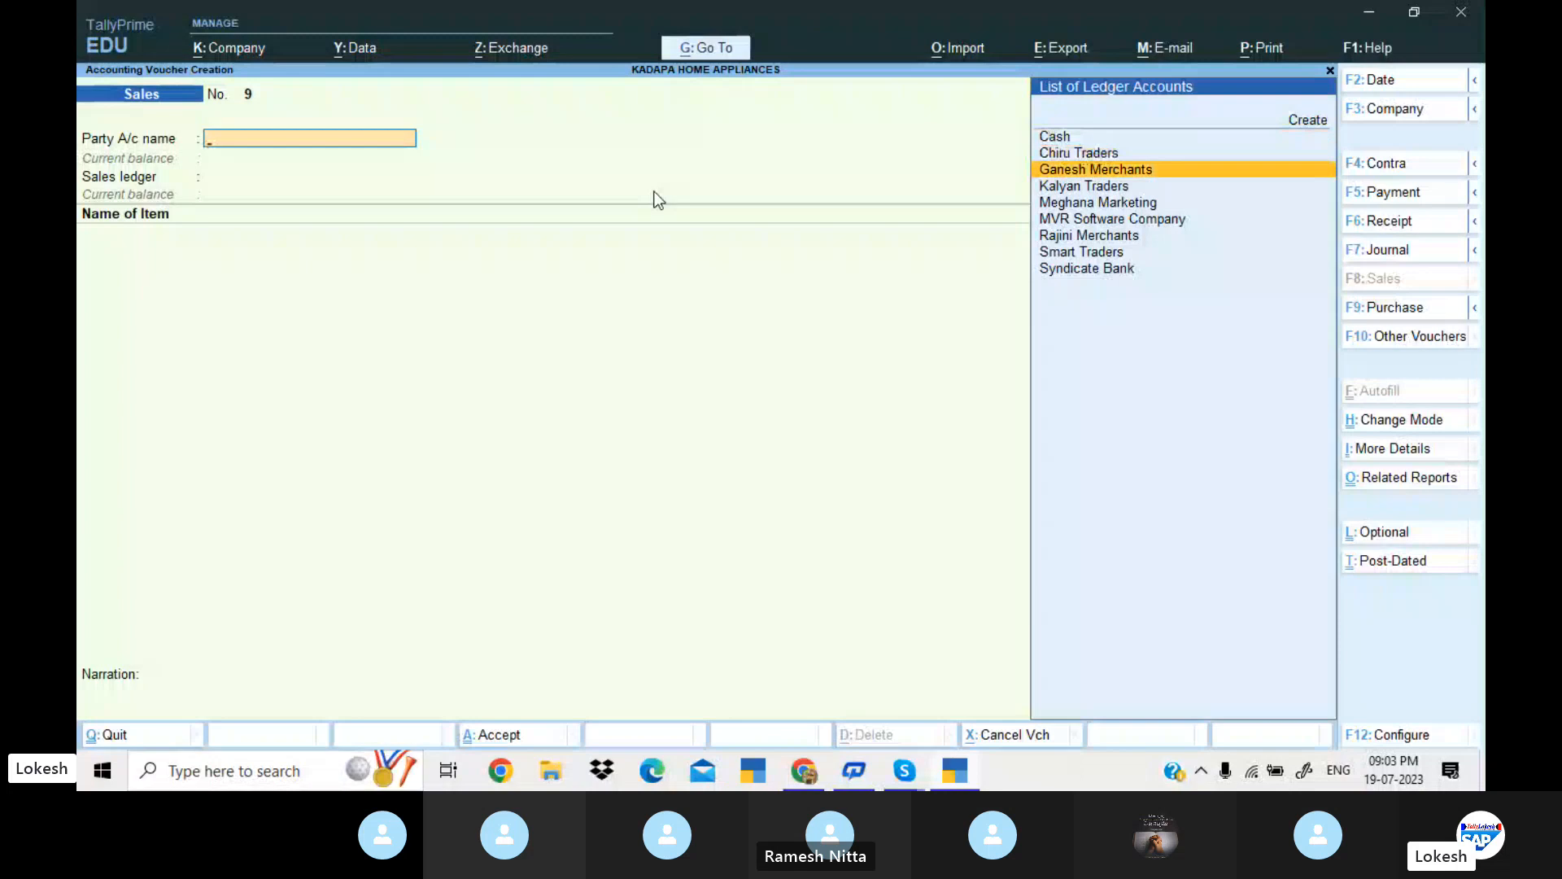
key(Return)
key(Return)
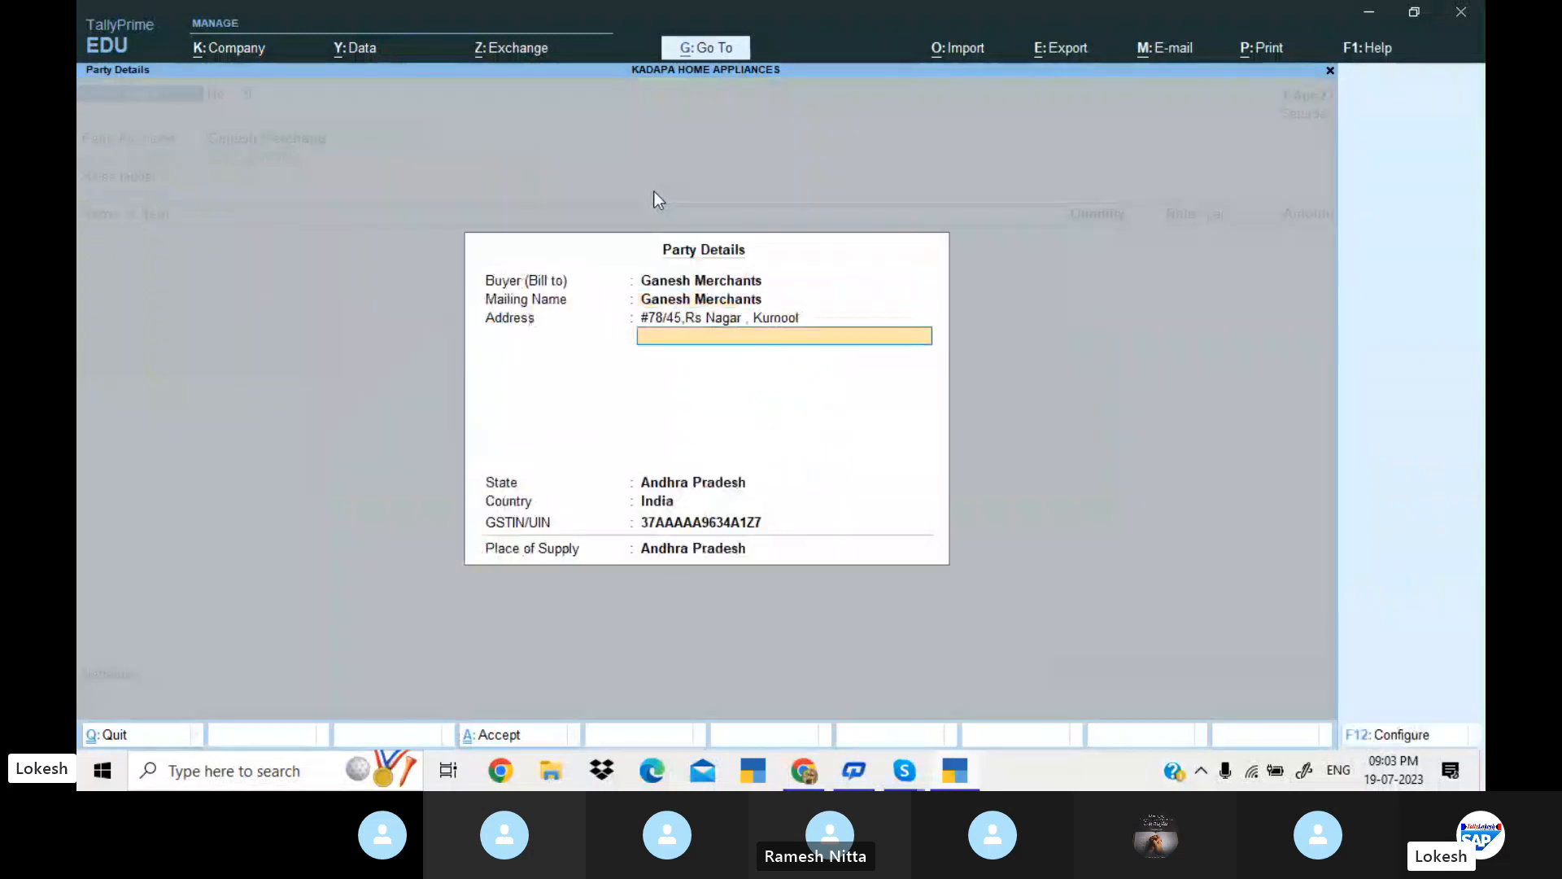
key(Return)
key(Return)
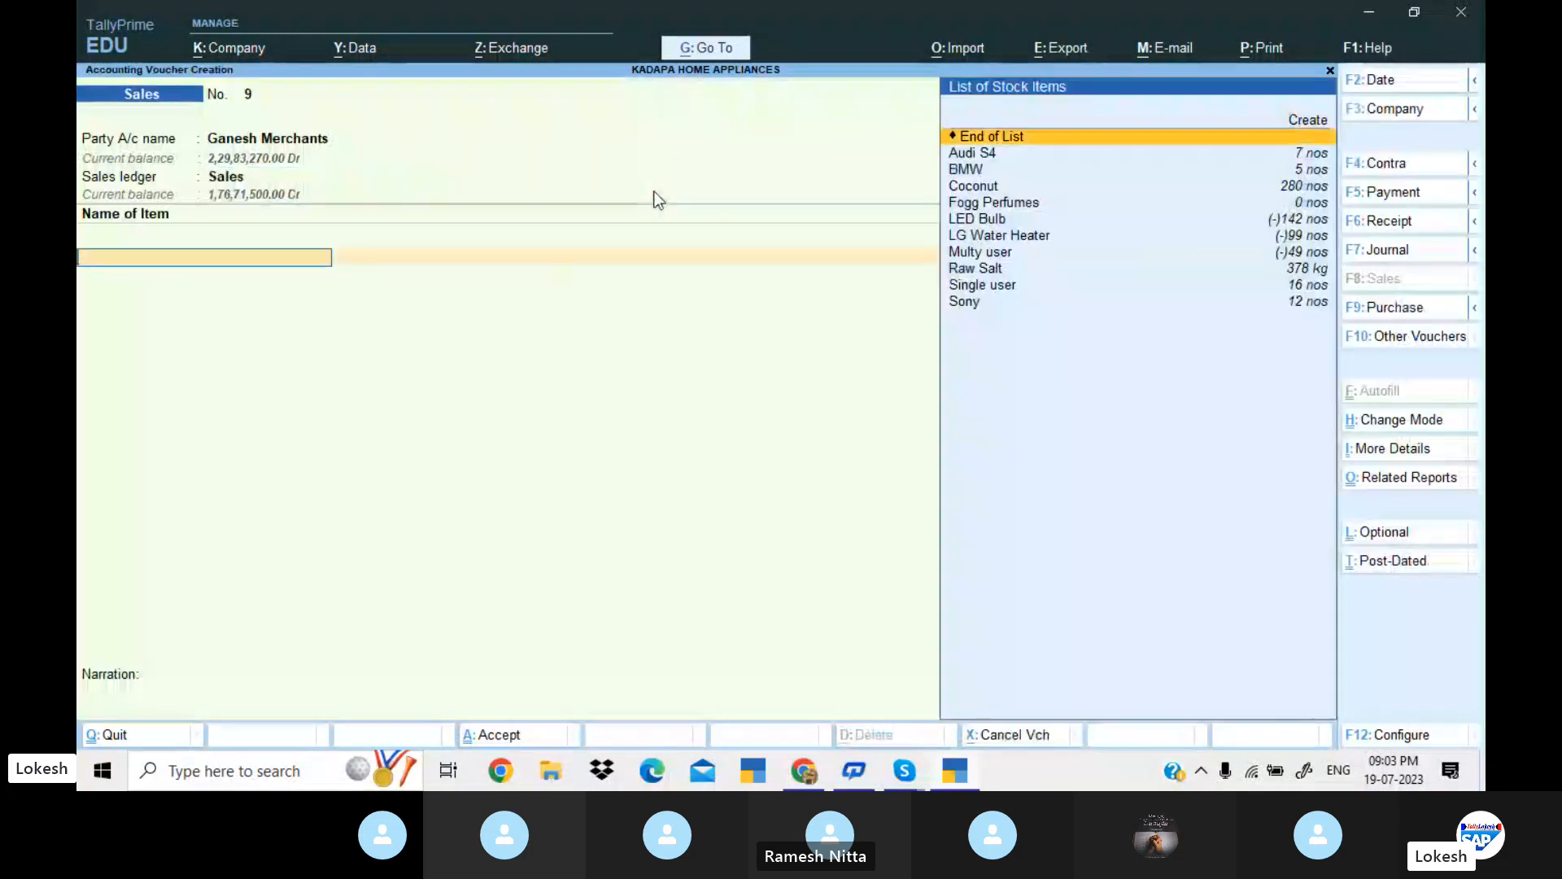
- Enter the stock item Audi S4 with quantity 1 nos at a rate of 1,000, and finish the item list
key(Down)
key(Return)
text(1)
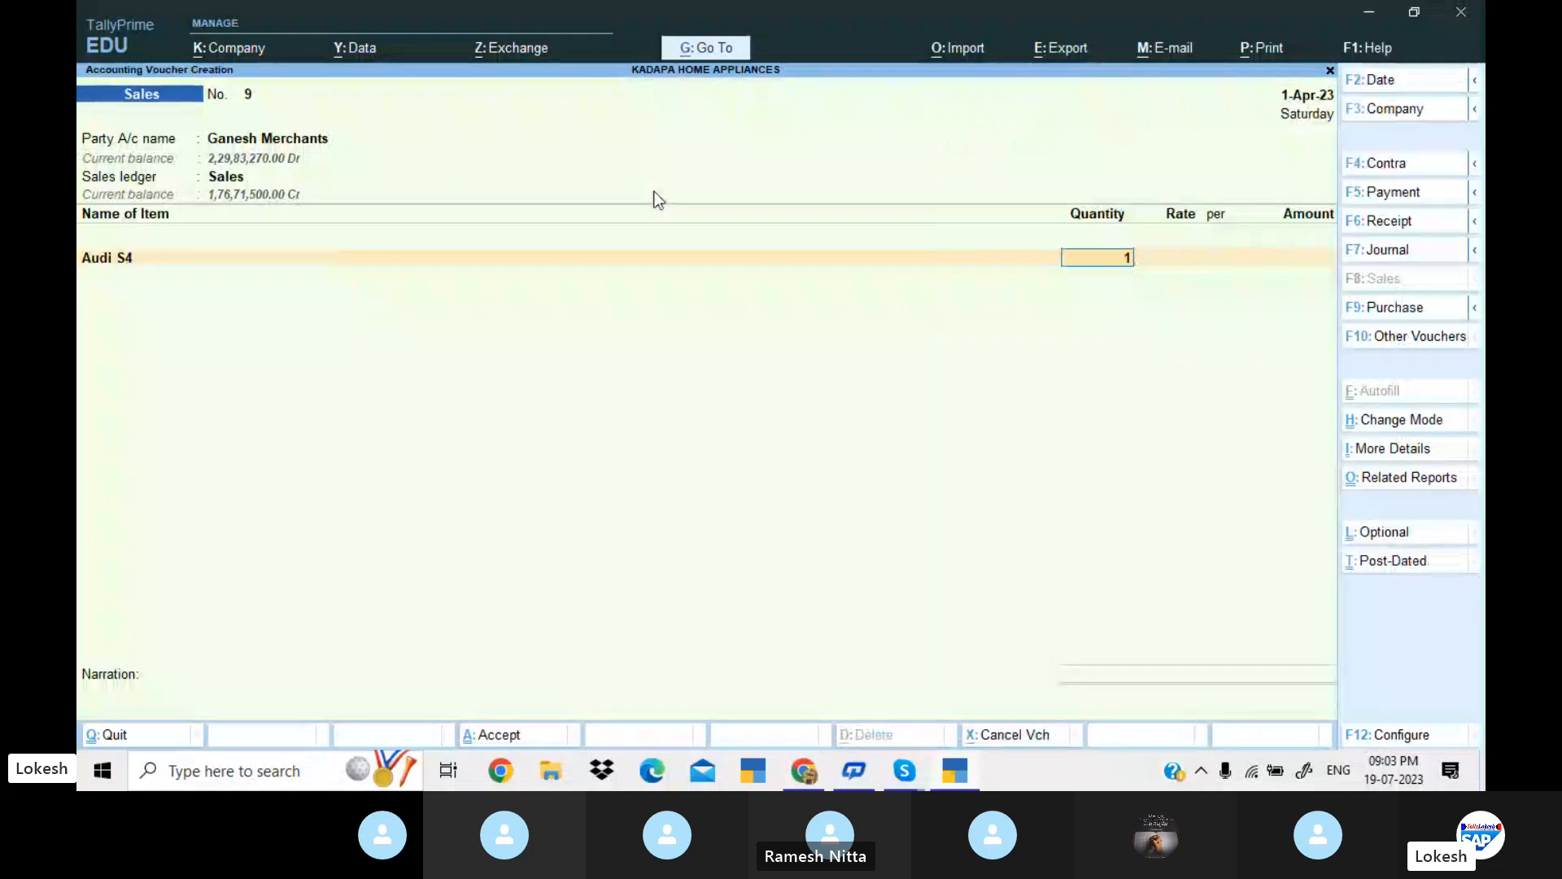
key(Return)
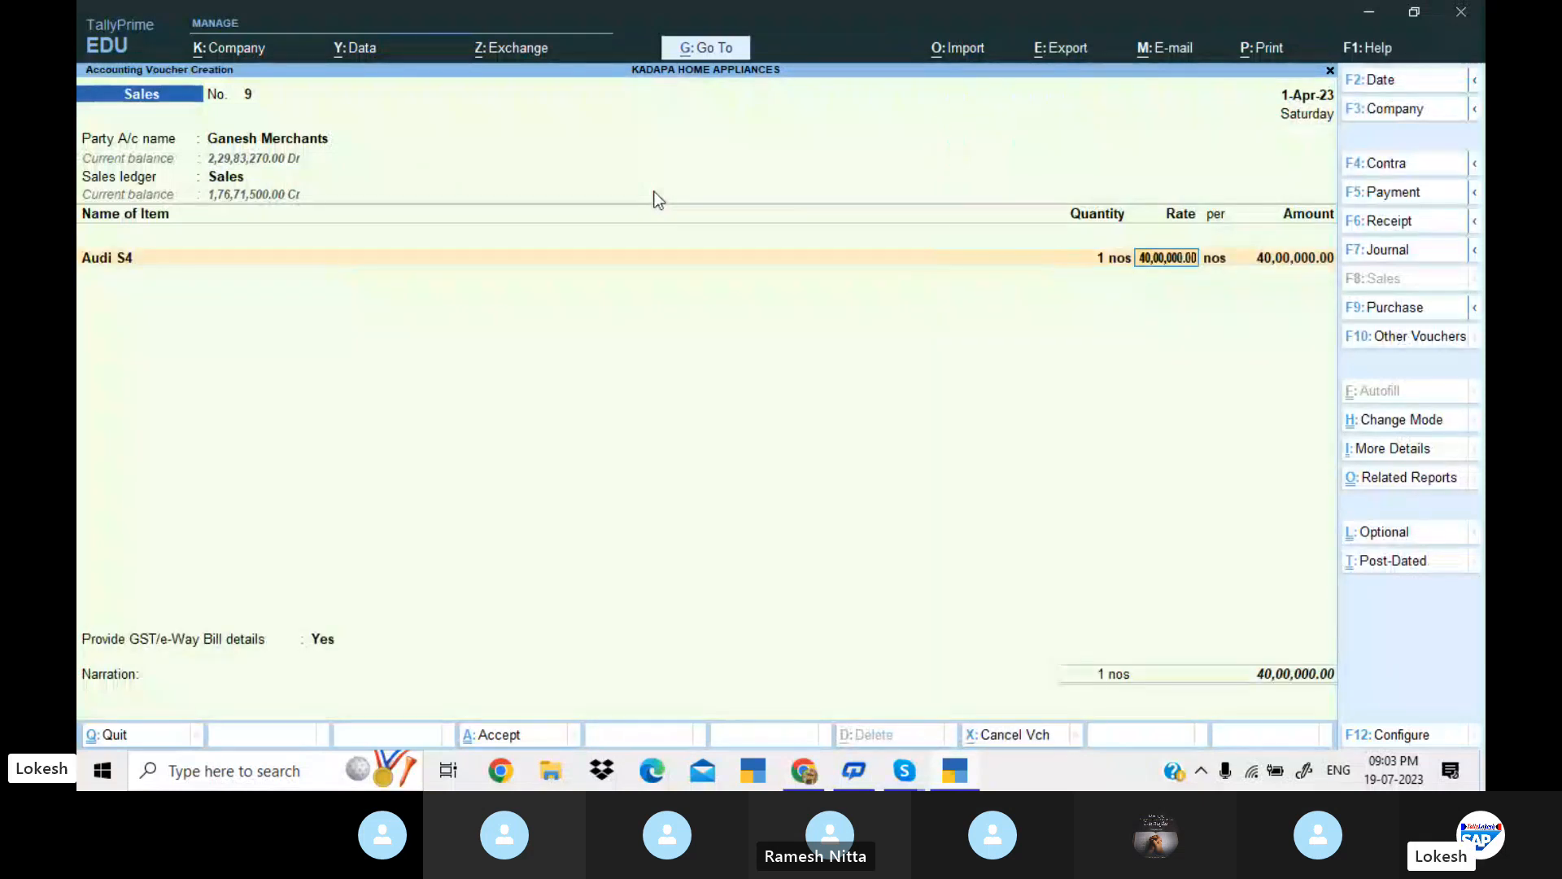
text(1,000)
key(Return)
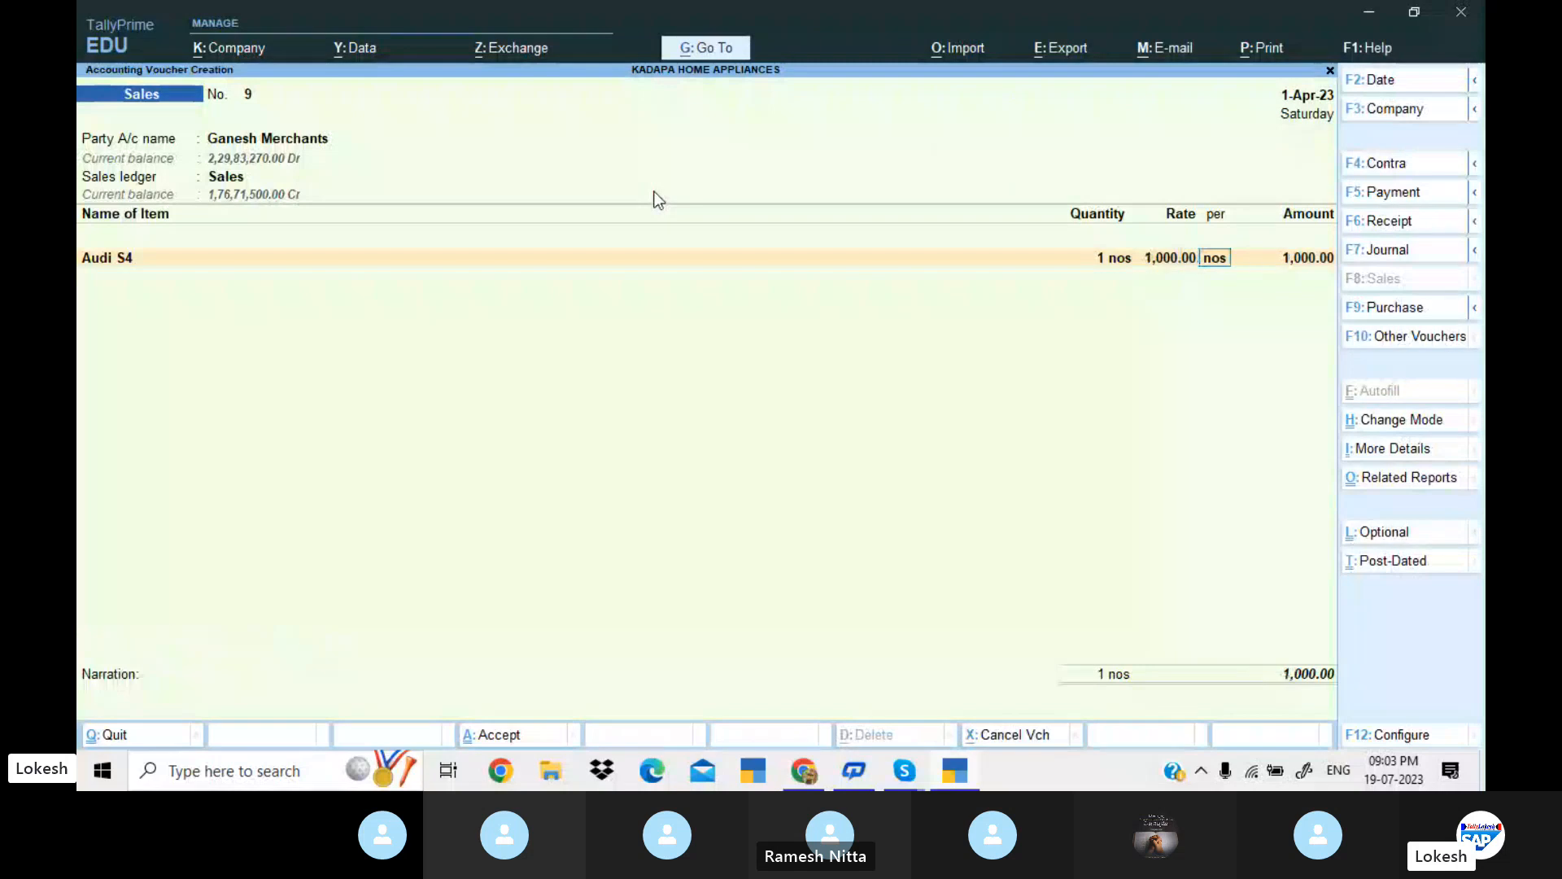
key(Return)
key(Return)
key(Return)
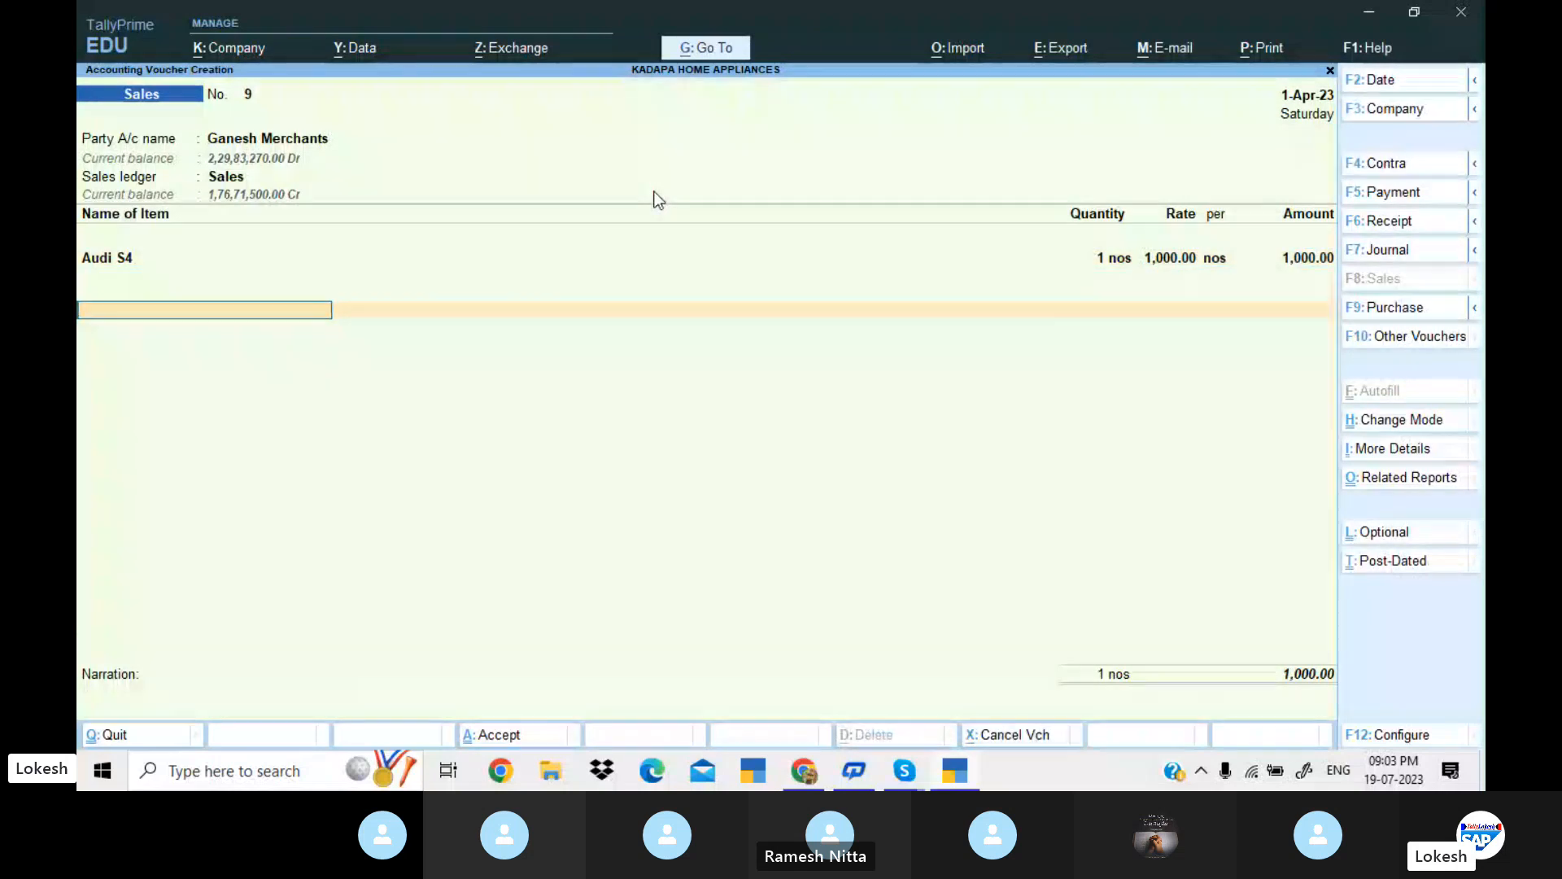
- Add the CGST and SGST tax ledgers below the Audi S4 item
text(cg)
key(Return)
text(sg)
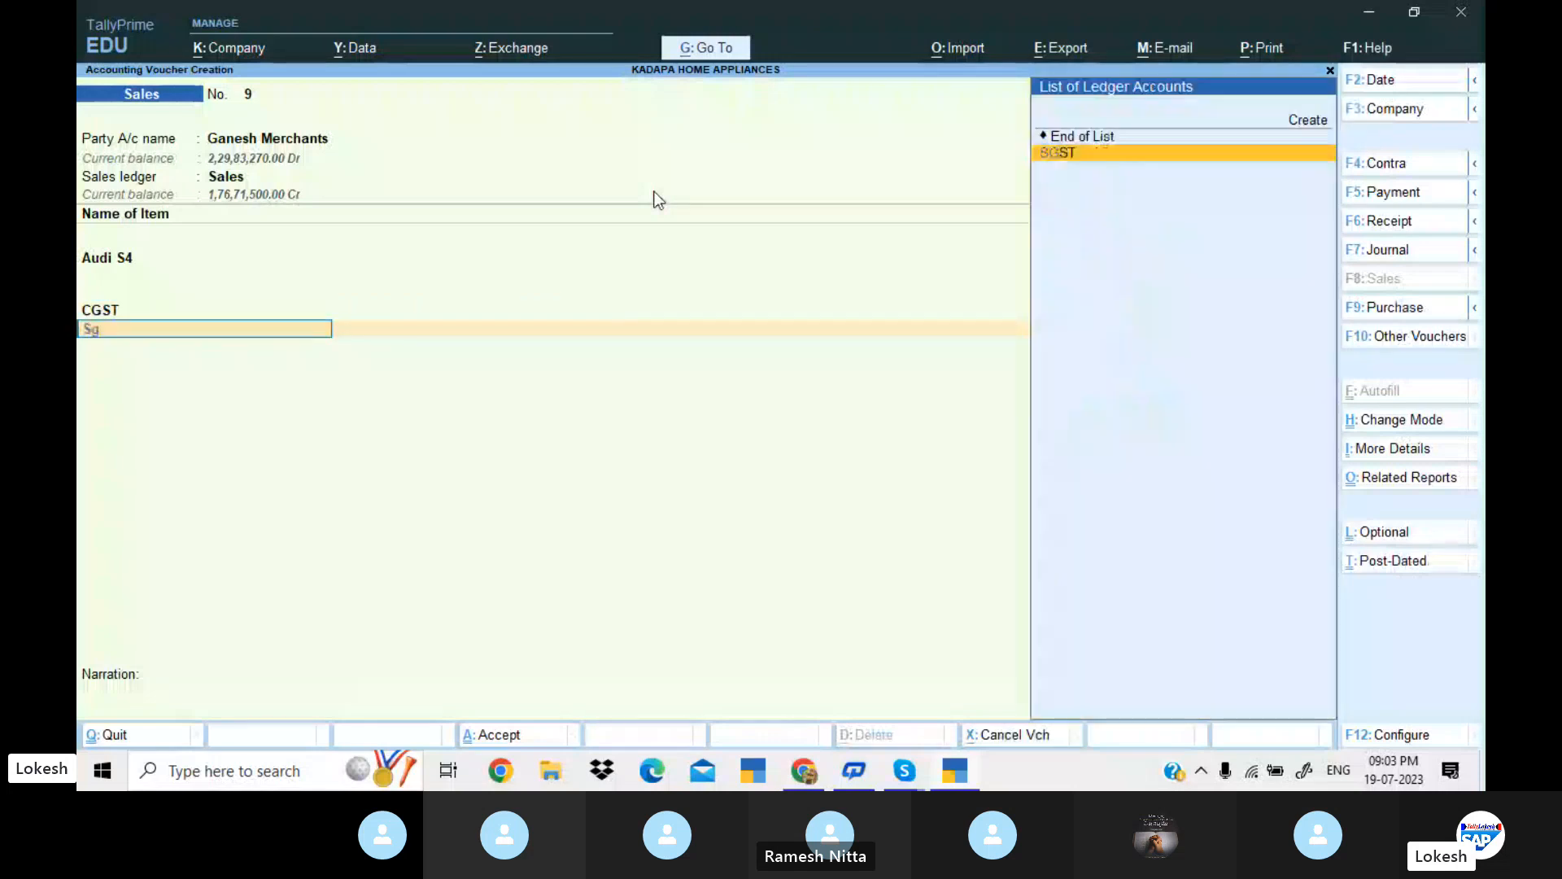
key(Return)
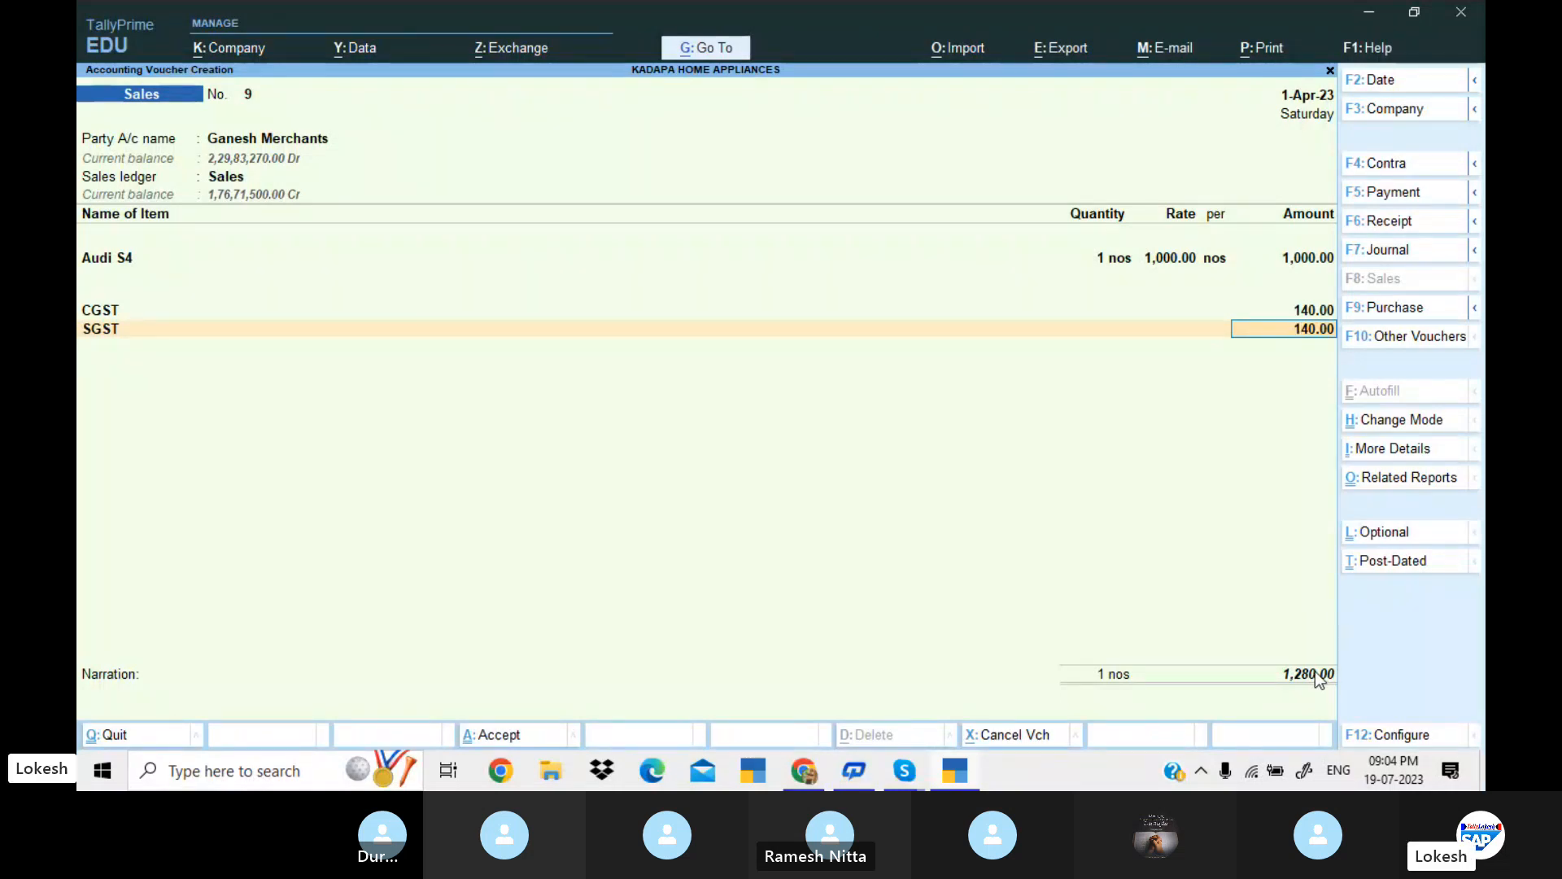
key(Return)
key(Return)
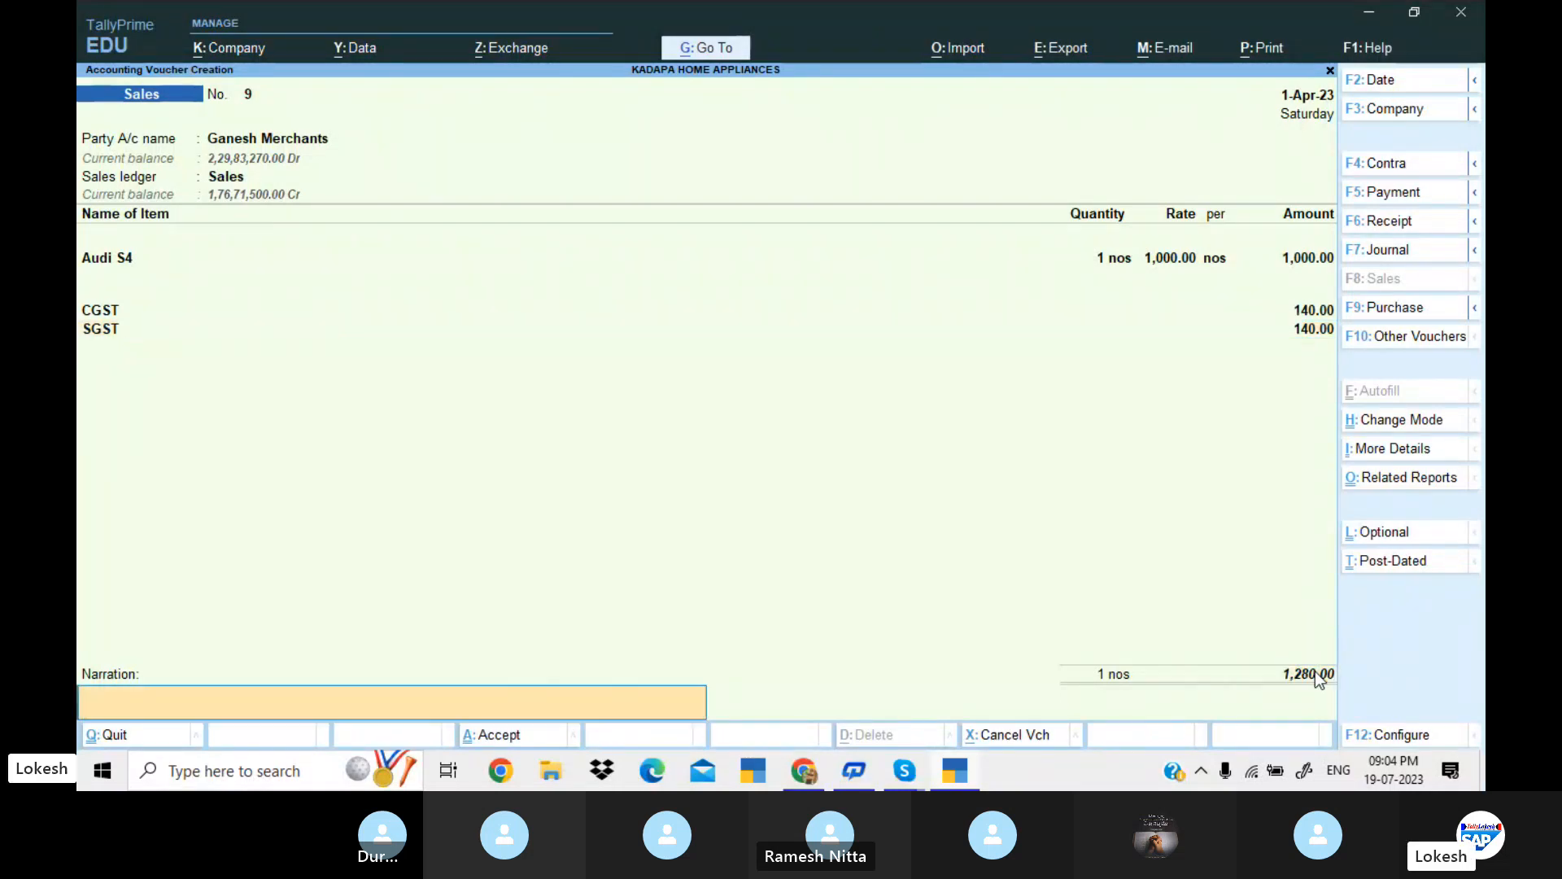
- Leave the narration empty and save the sales voucher
key(Return)
key(Return)
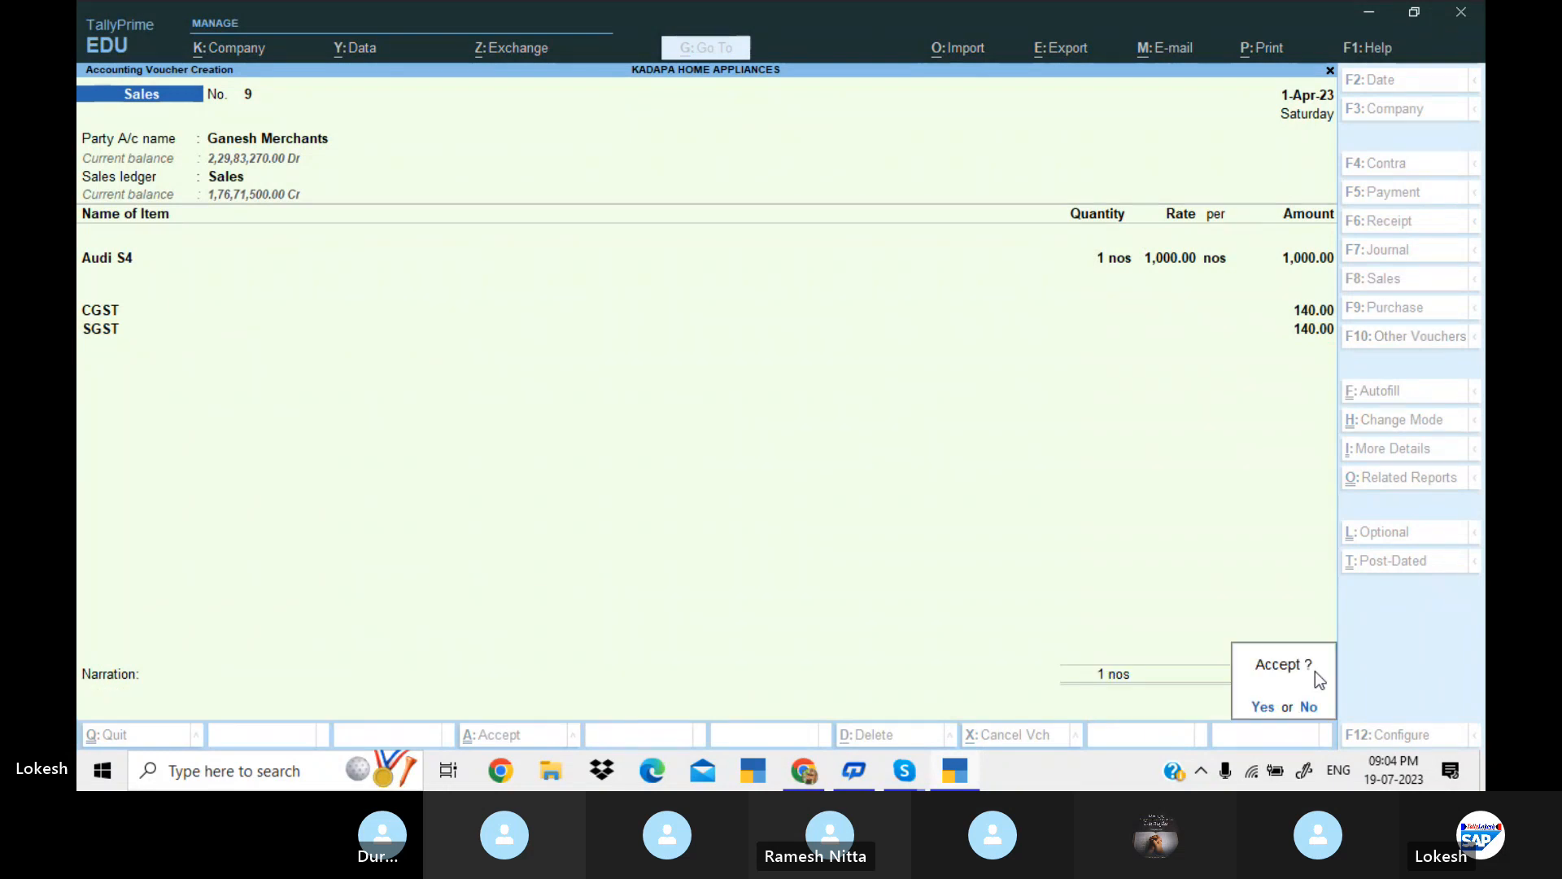
key(Return)
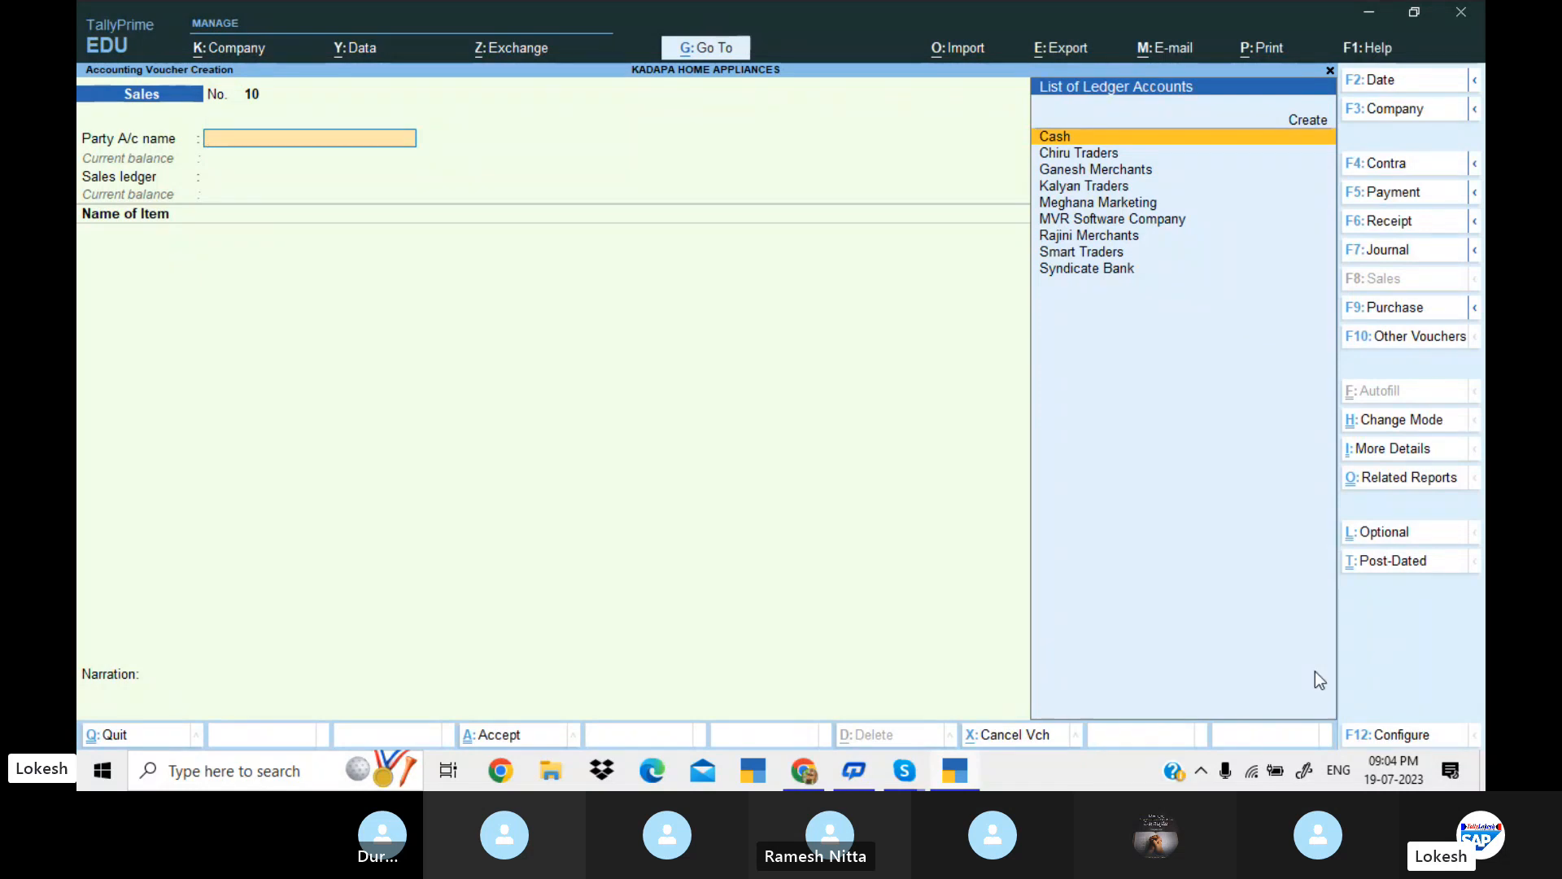
- Configure the sales voucher by setting Provide Rate Inclusive of Tax for Stock Items to Yes
click(1405, 737)
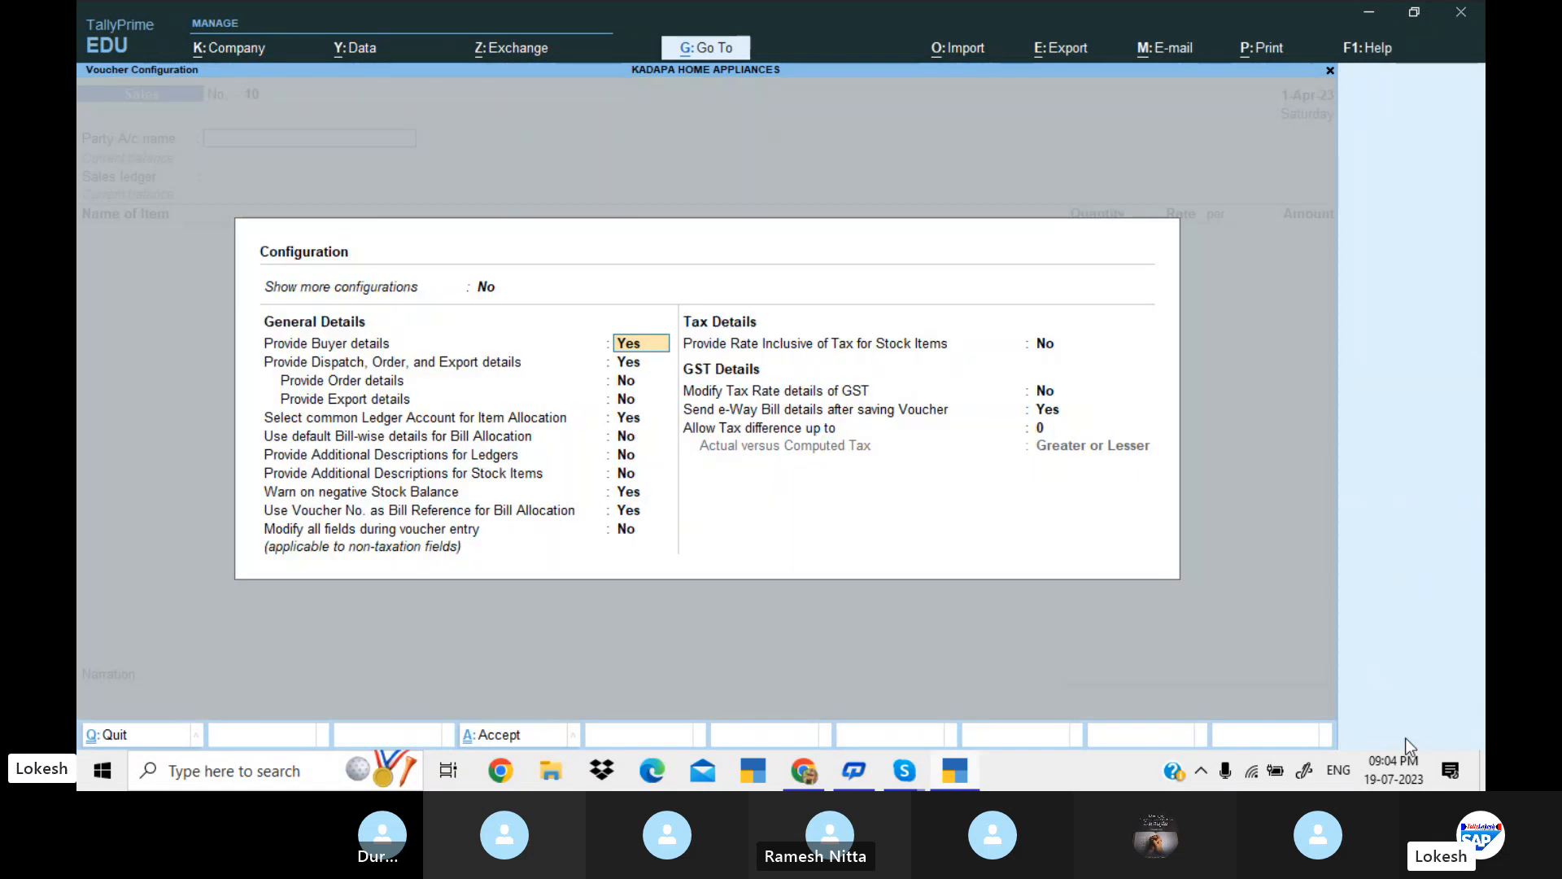
click(1039, 345)
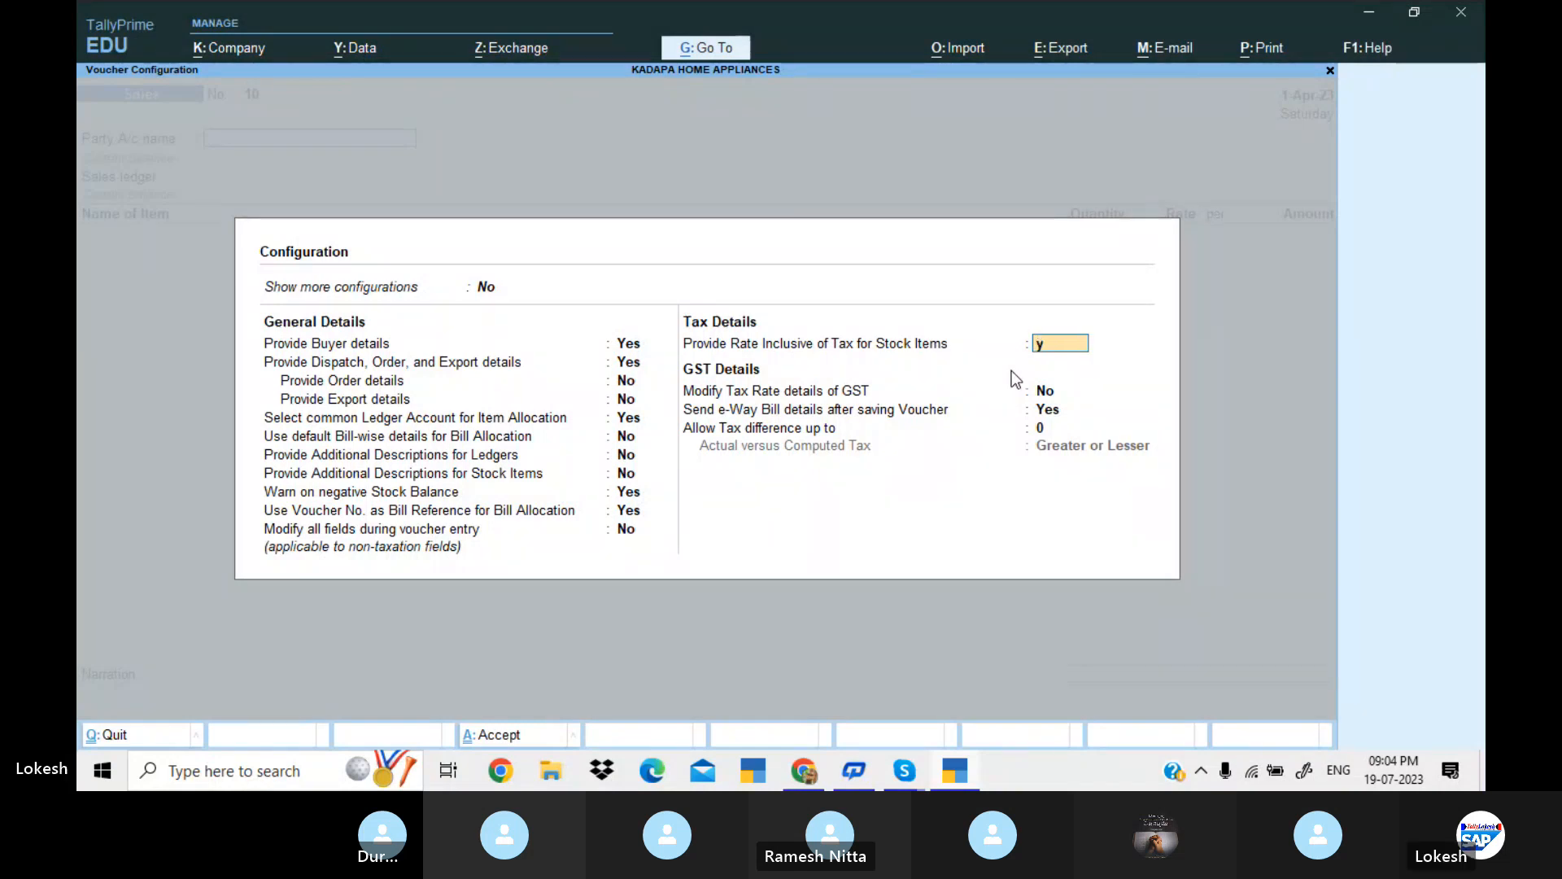
key(y)
key(Return)
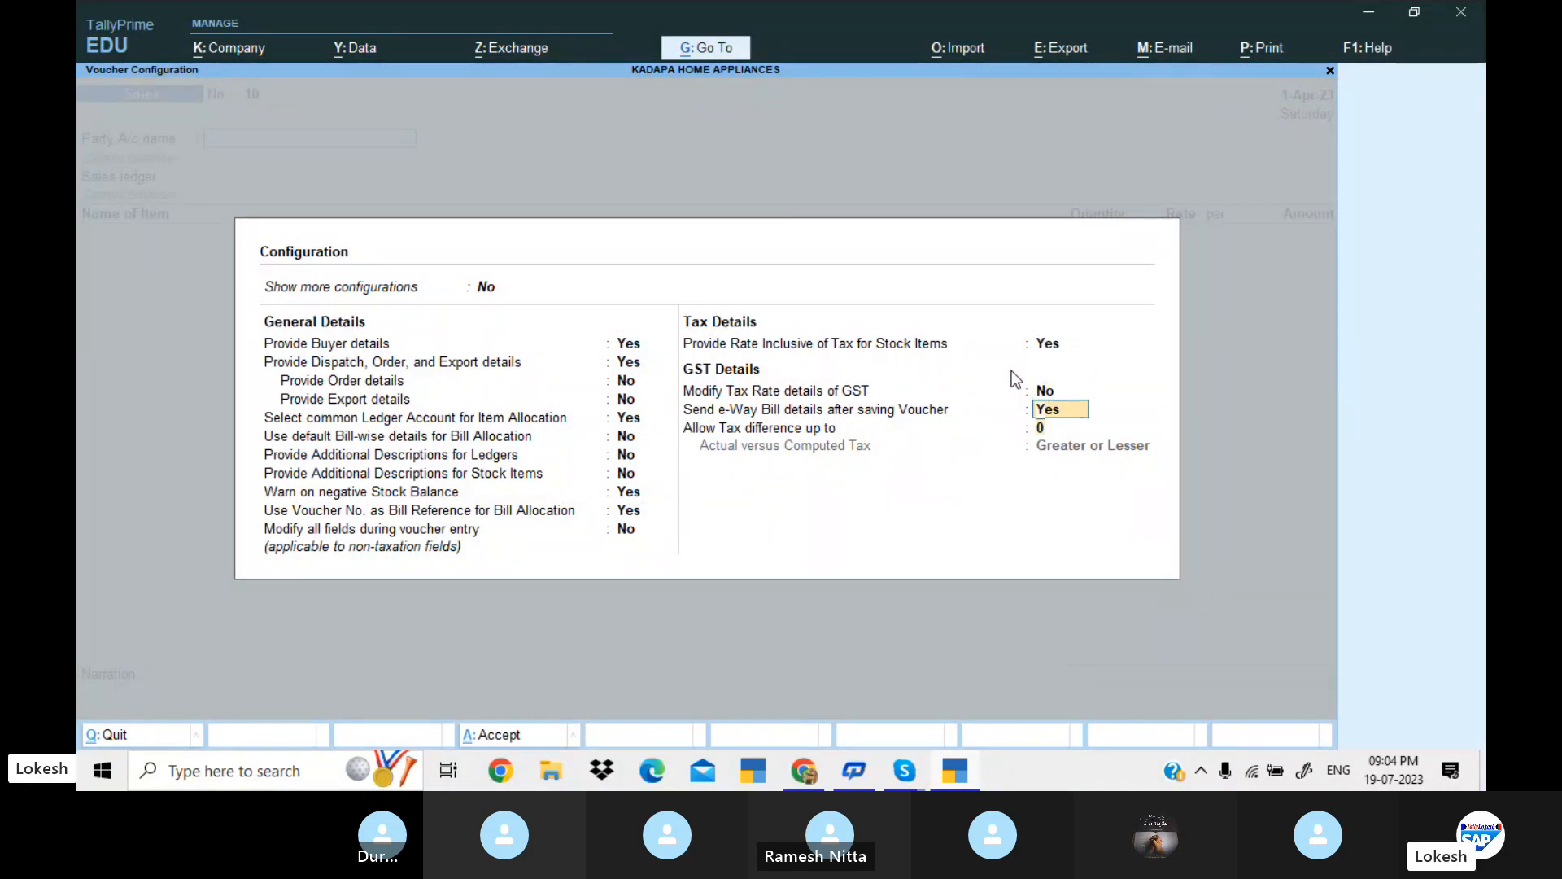
key(Return)
key(Return)
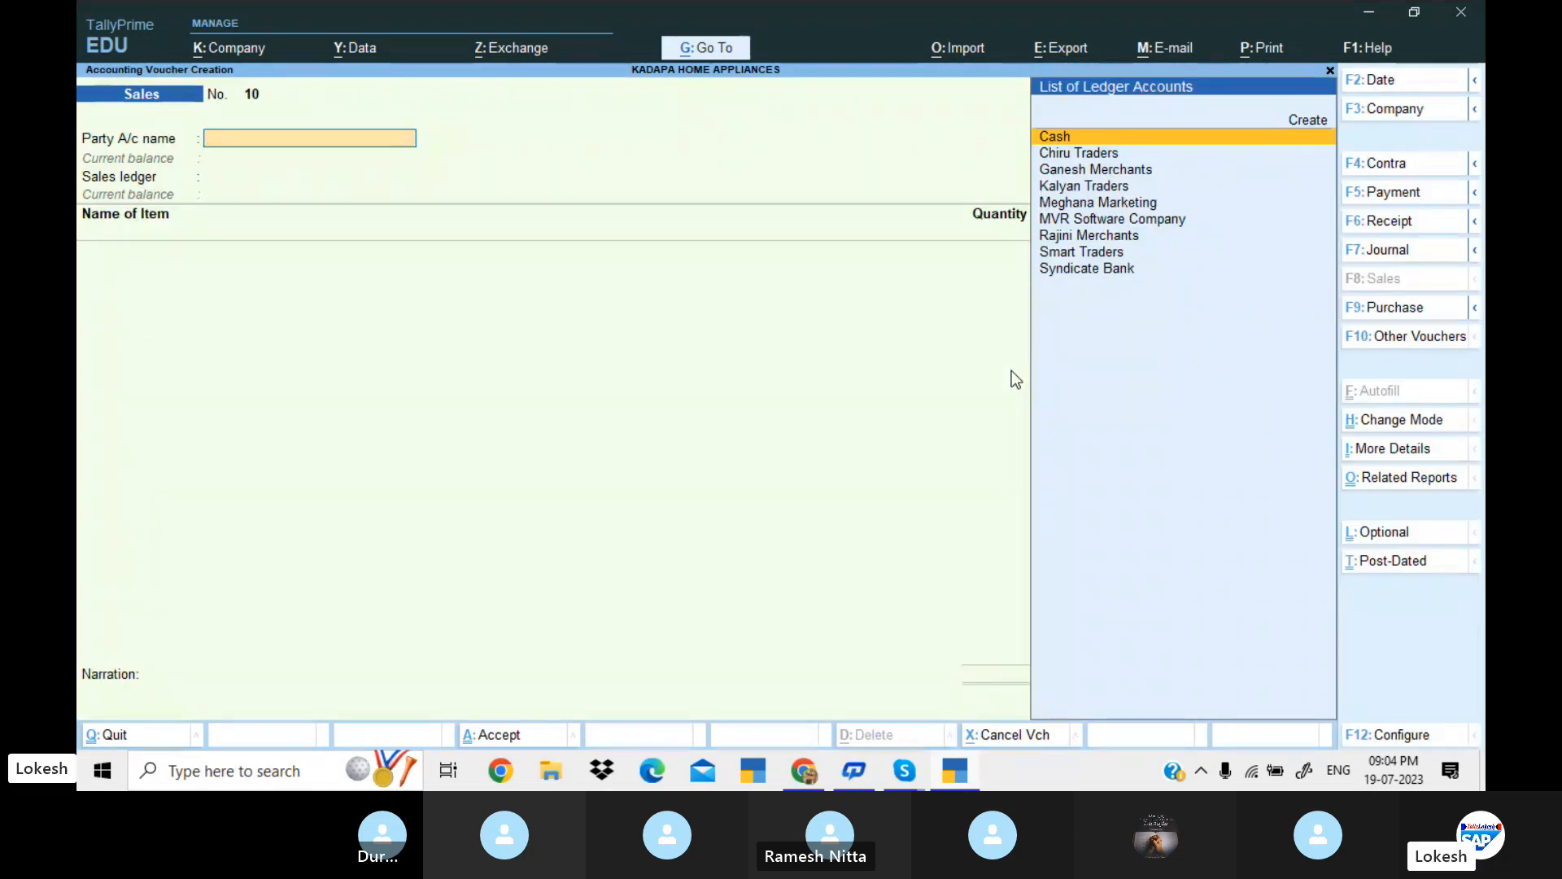
- Set Ganesh Merchants as the party, accept its dispatch and party details, and use Sales as the sales ledger
key(Down)
key(Down)
key(Return)
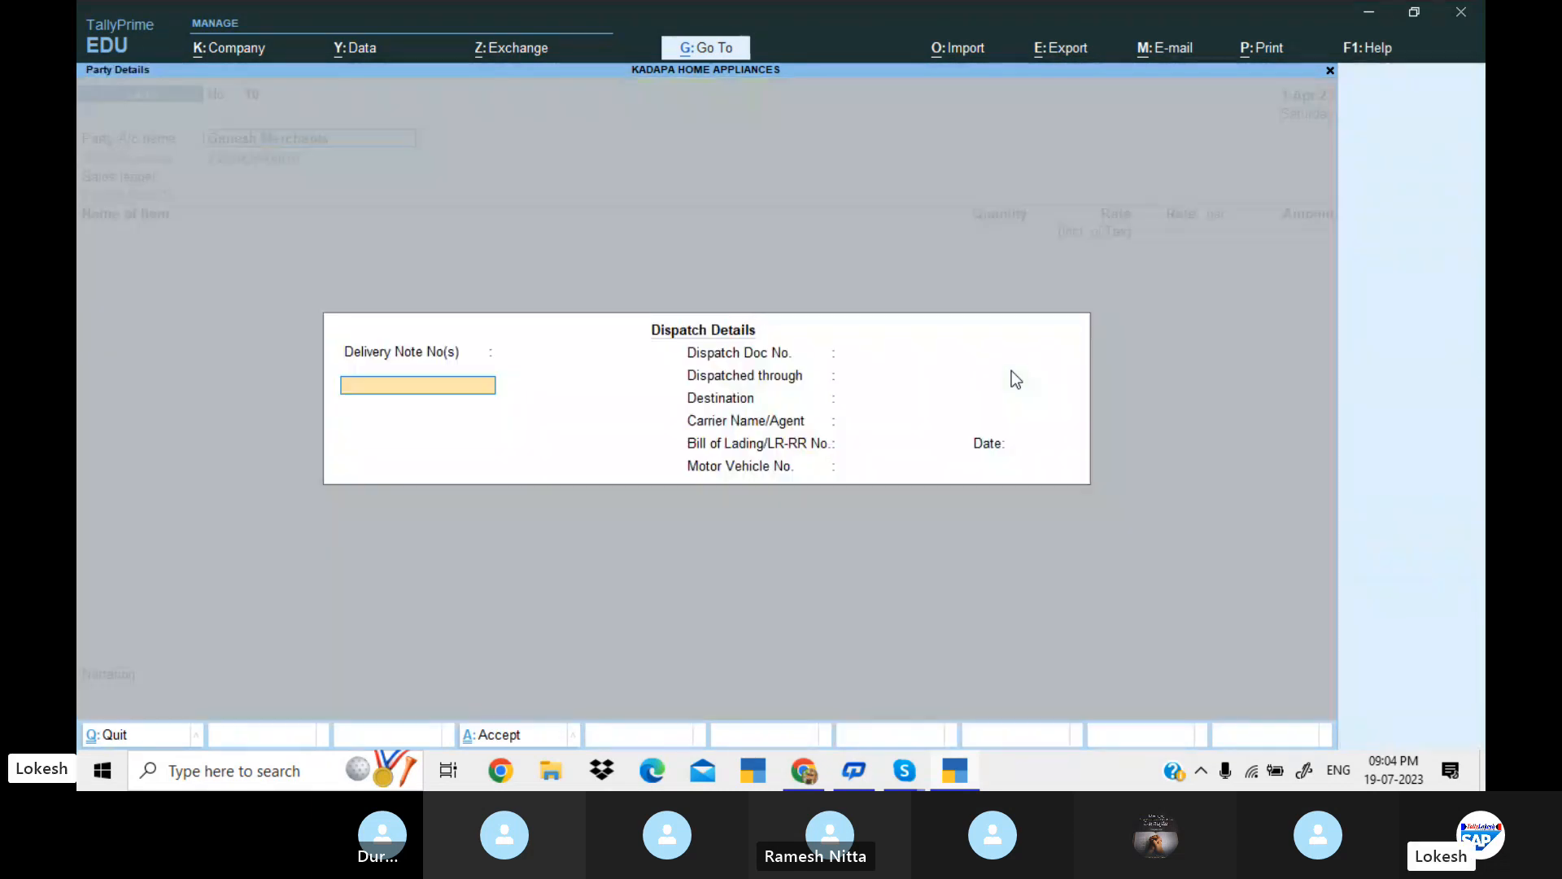
key(ctrl+a)
key(Return)
key(Return)
key(Return)
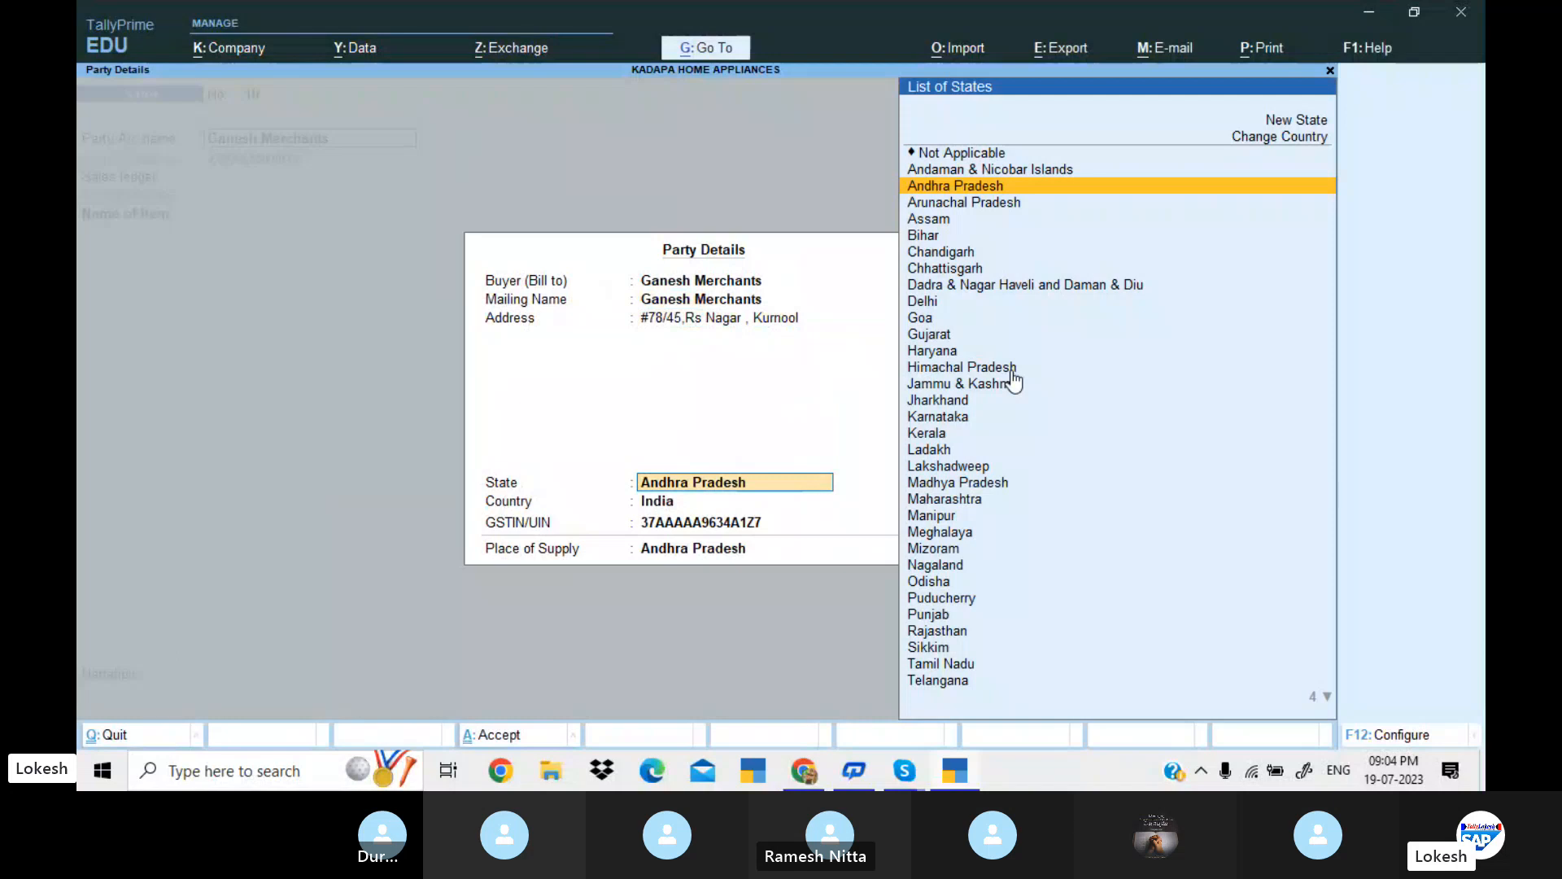
key(Return)
key(Return)
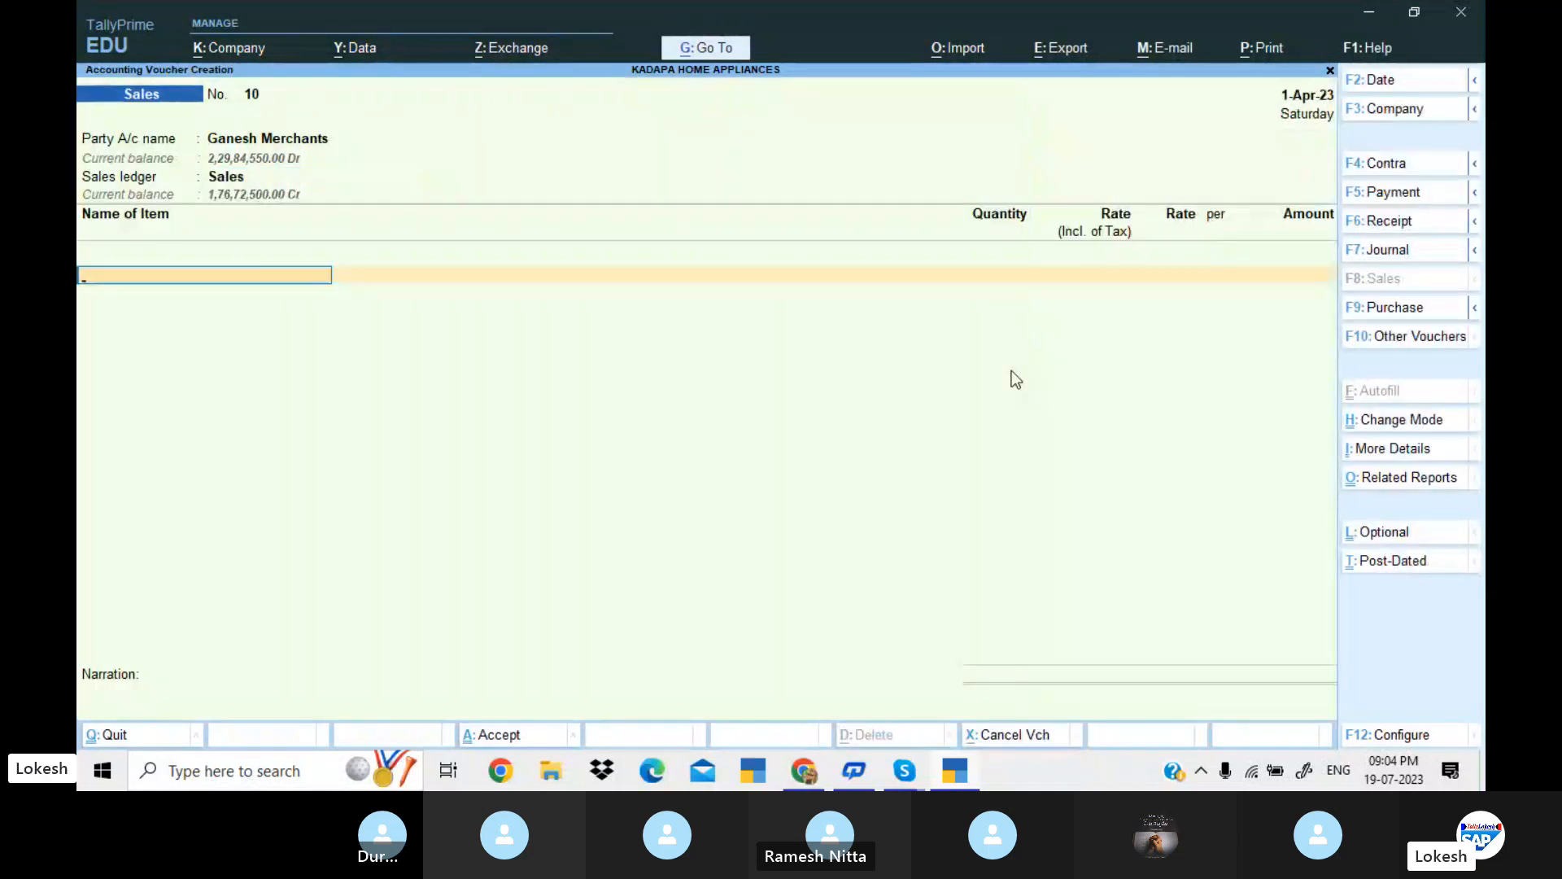
- Enter the stock item Audi S4 with quantity 1 nos at a tax-inclusive rate of 1,000, and finish the item list
key(Down)
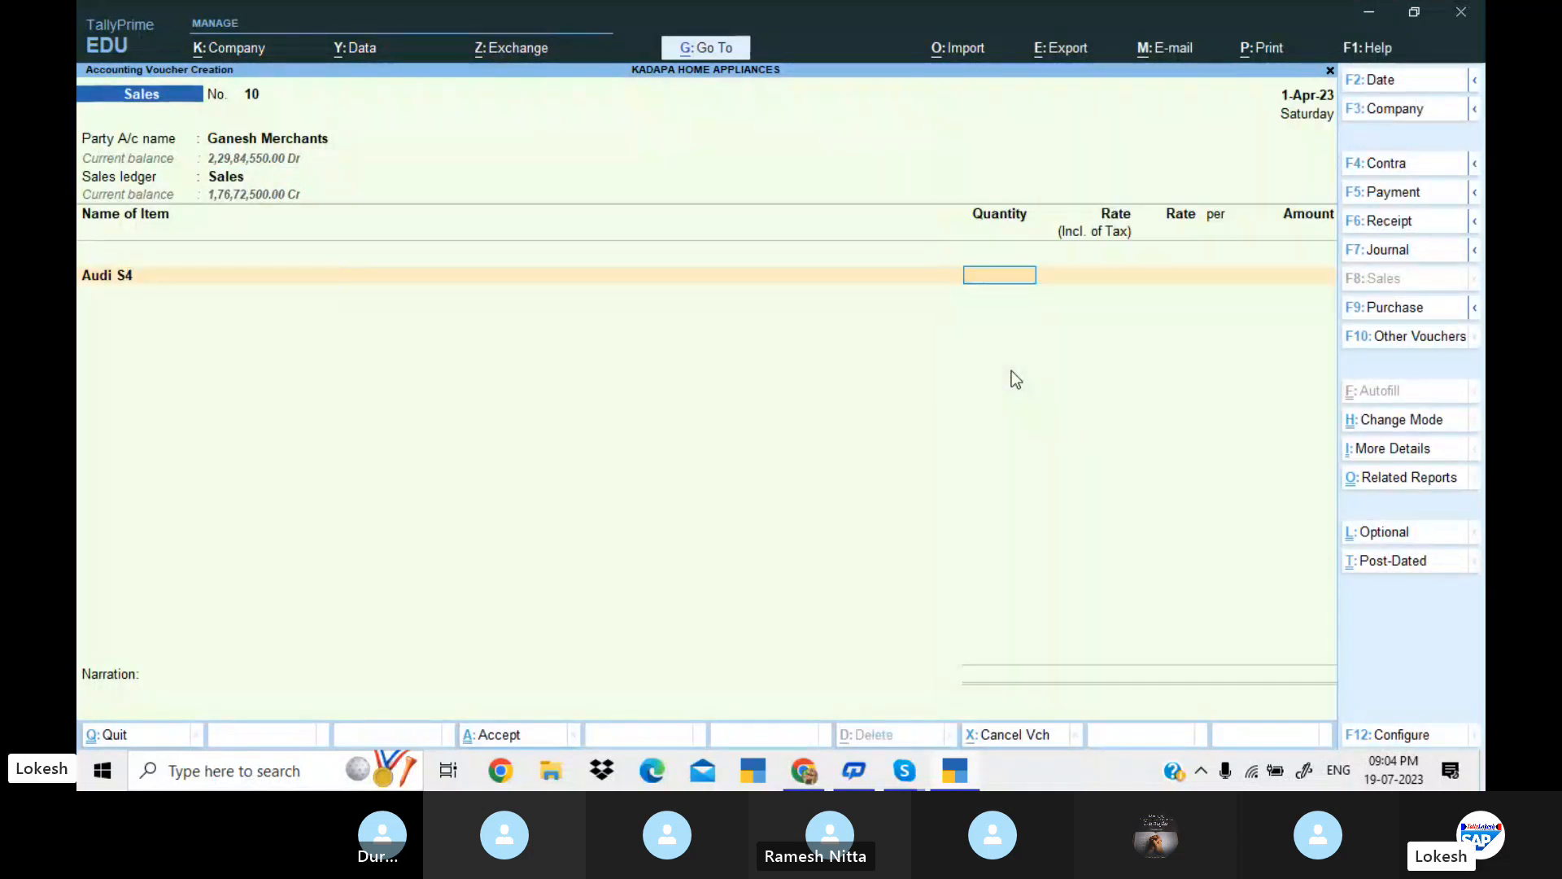
key(Return)
text(1)
key(Return)
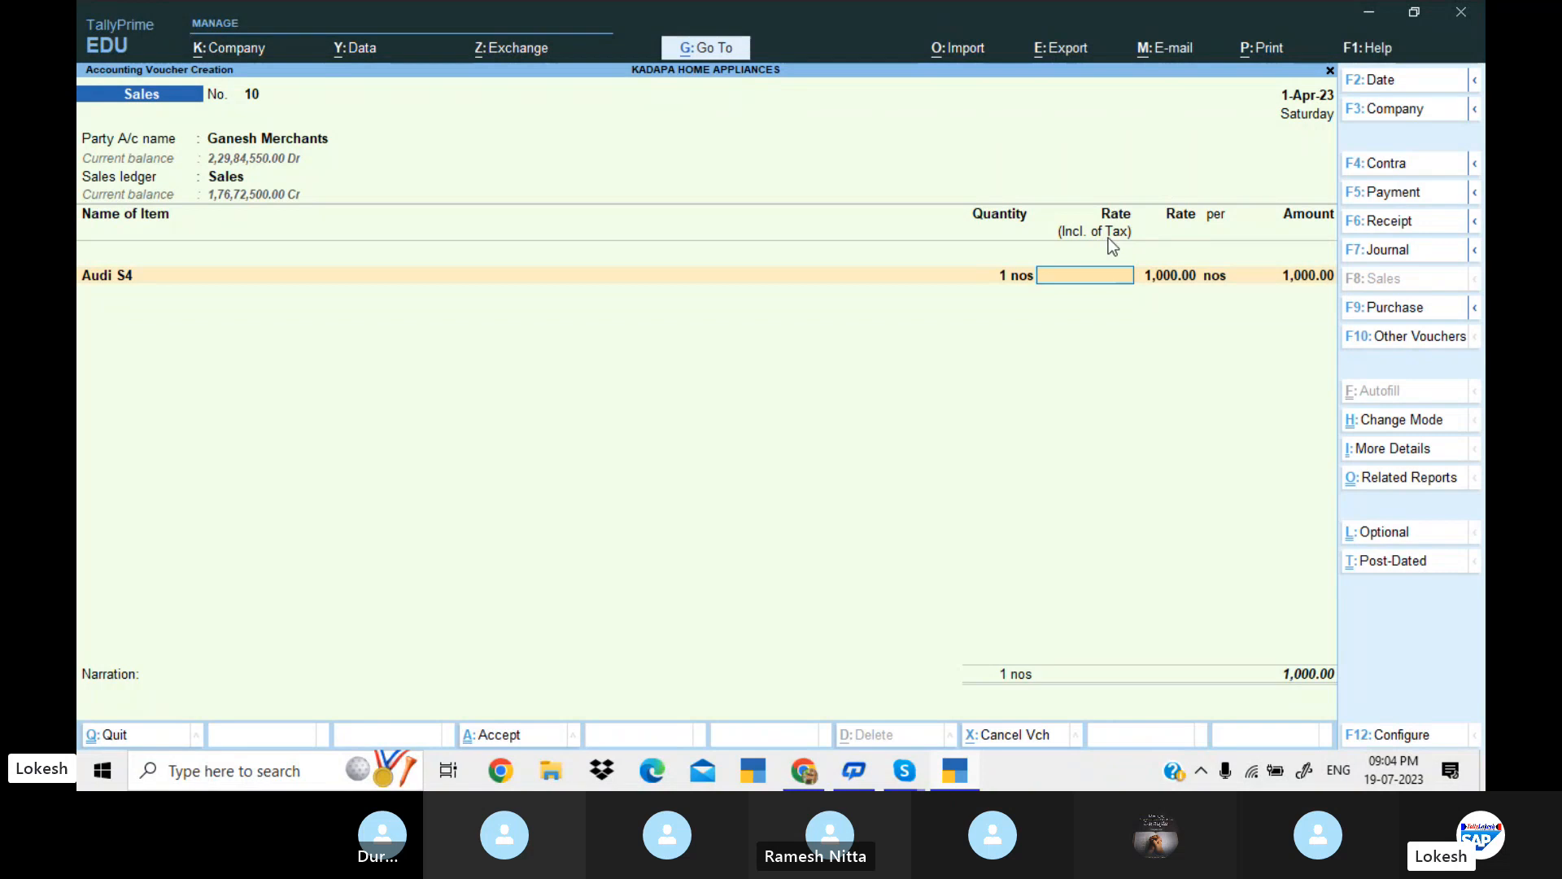
click(1165, 277)
click(1106, 275)
key(Return)
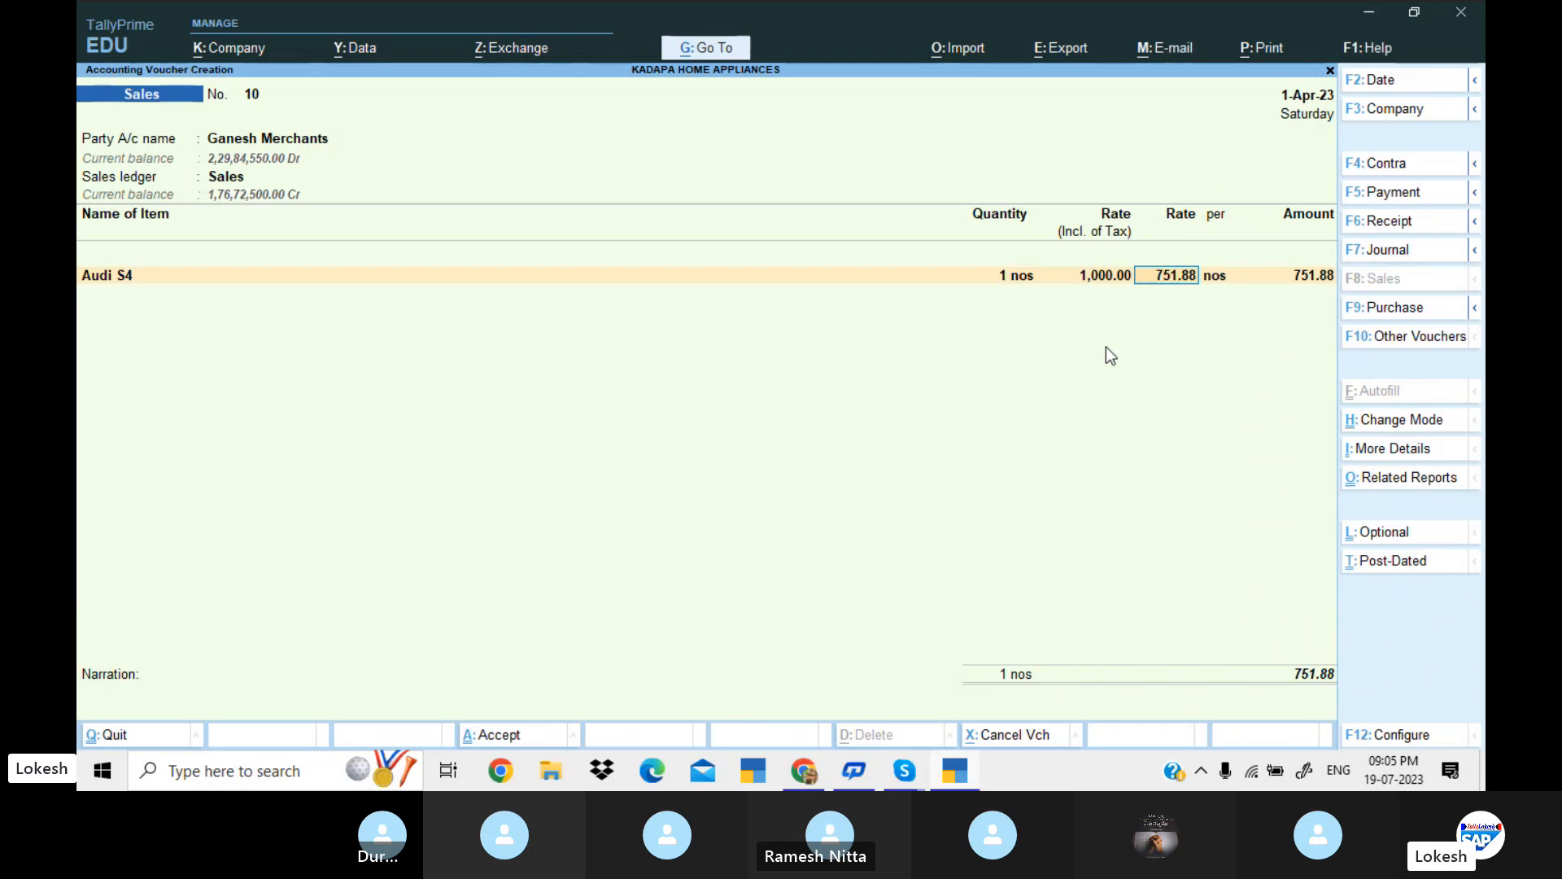
click(1090, 272)
click(1184, 273)
key(Return)
key(Return)
key(Return)
key(Return)
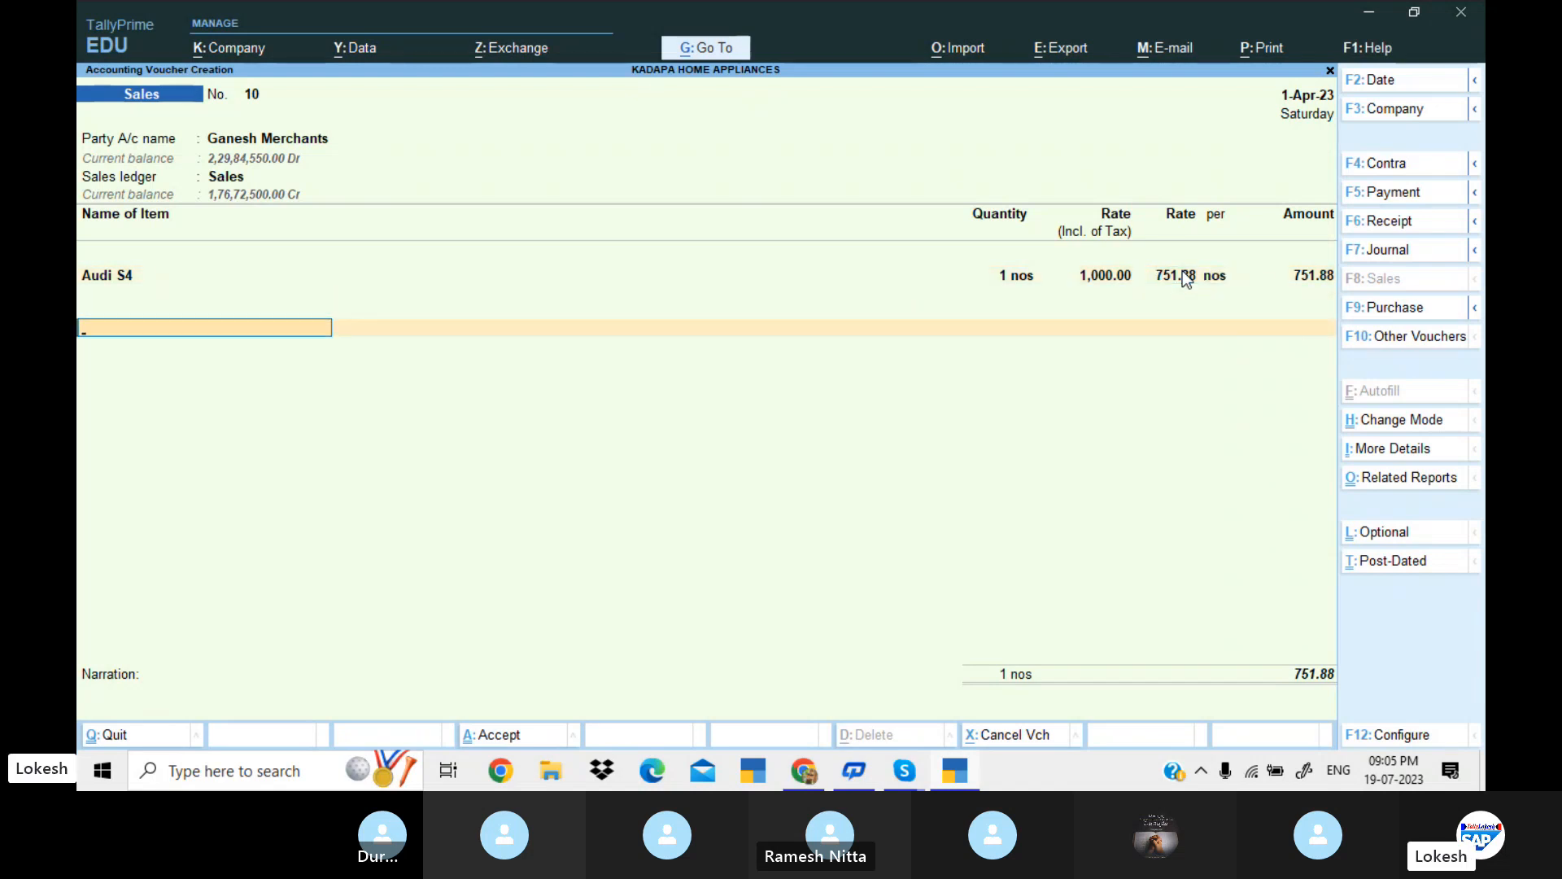
- Add the CGST and SGST tax ledgers to the tax-inclusive Audi S4 voucher
key(Return)
text(cg)
key(Return)
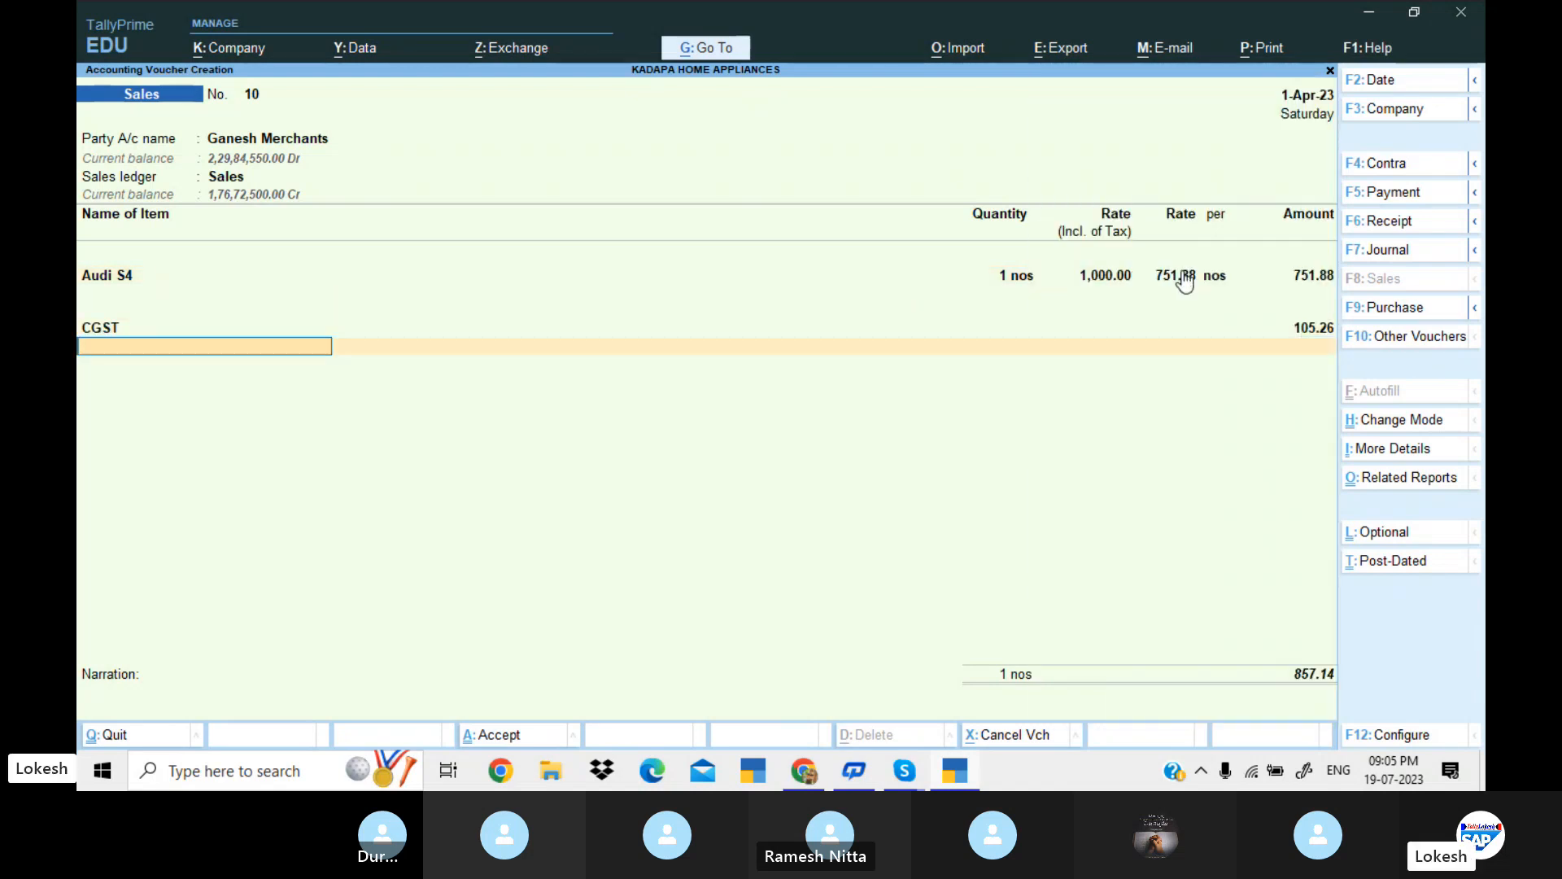
text(sg)
key(Return)
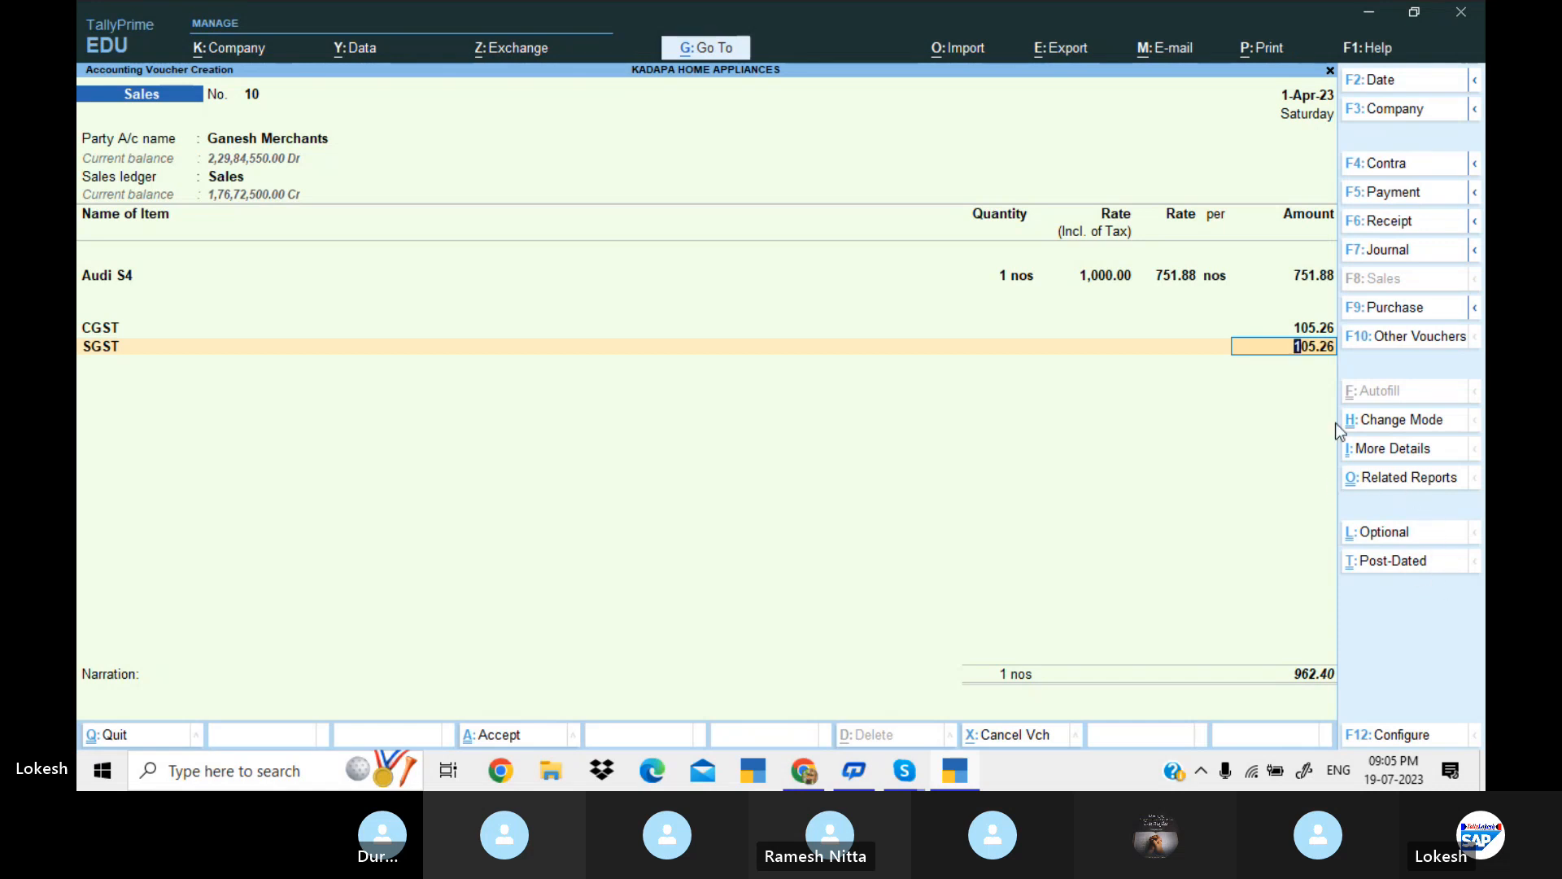
- Examine the detailed GST tax analysis of the Audi S4 voucher, including the tax rates and the calculated tax
click(1169, 278)
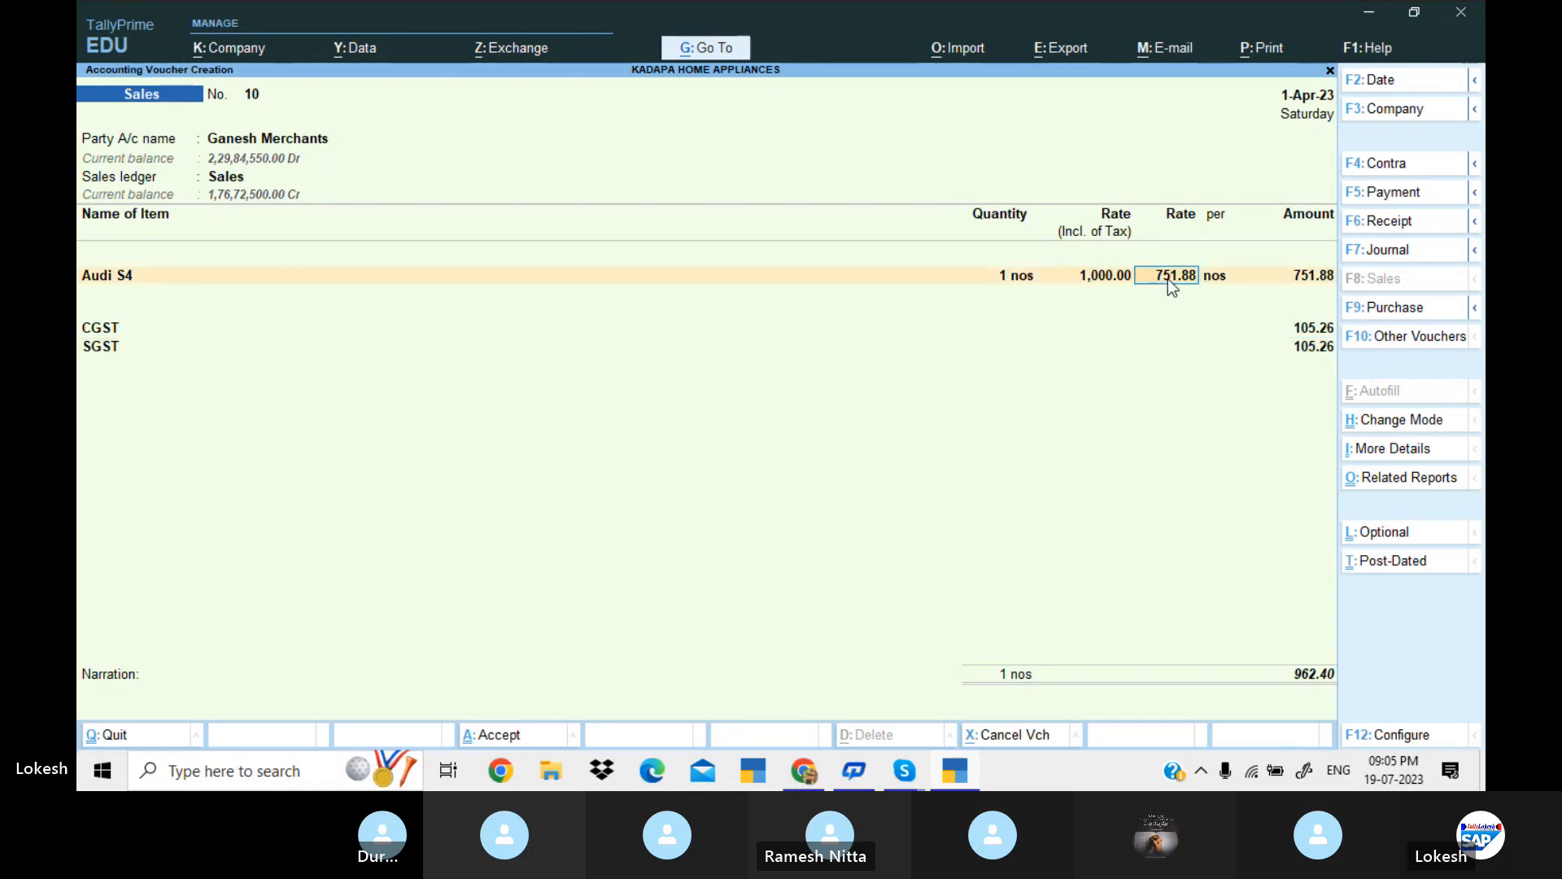
key(BackSpace)
key(Return)
key(Return)
key(Return)
click(1408, 477)
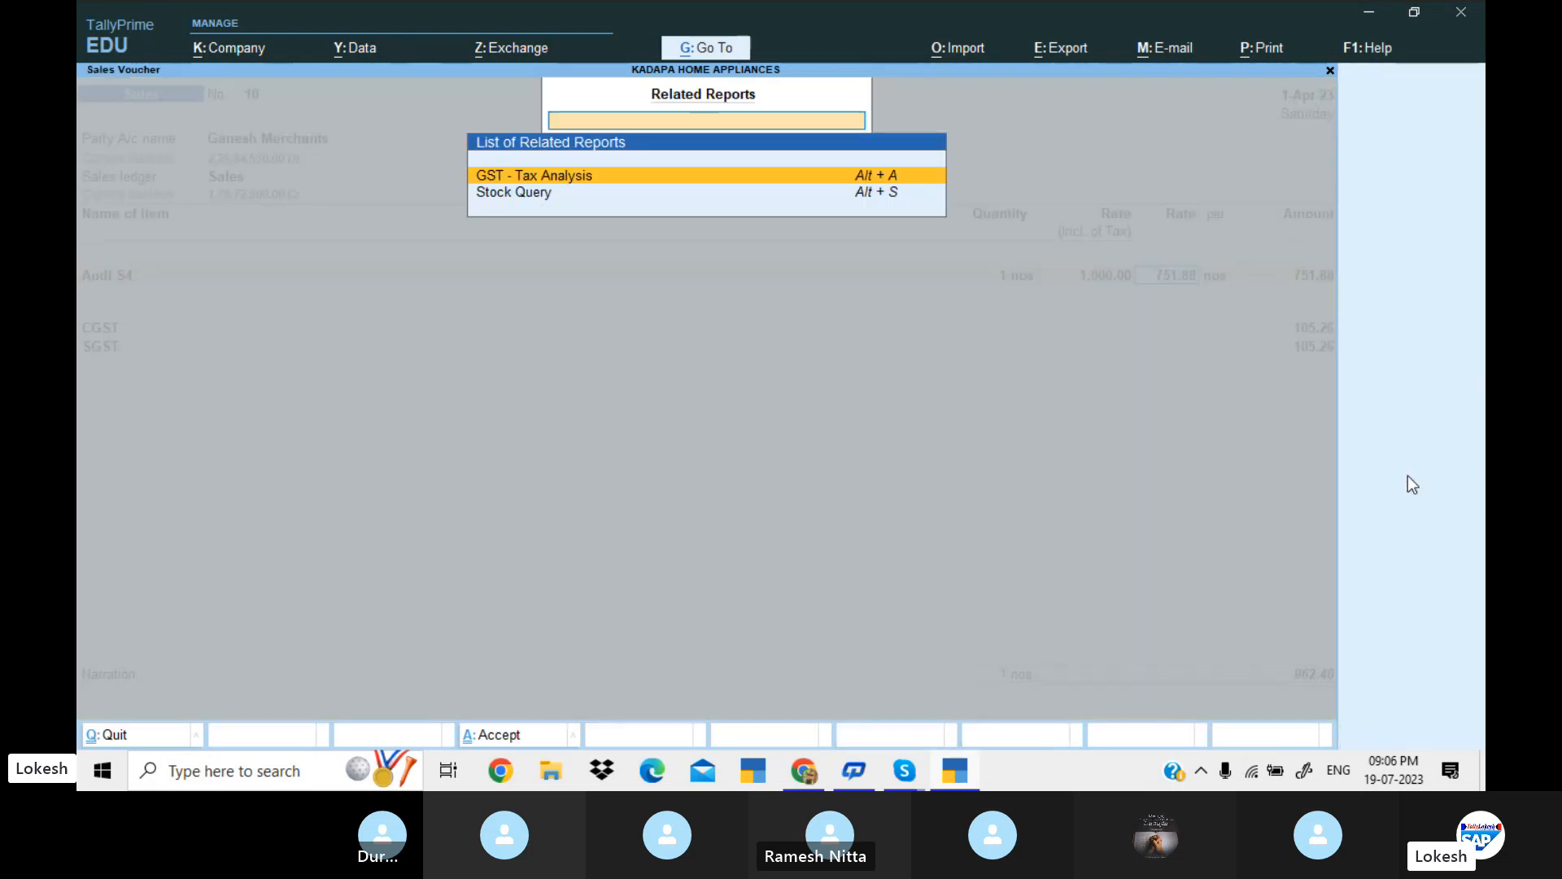
key(Return)
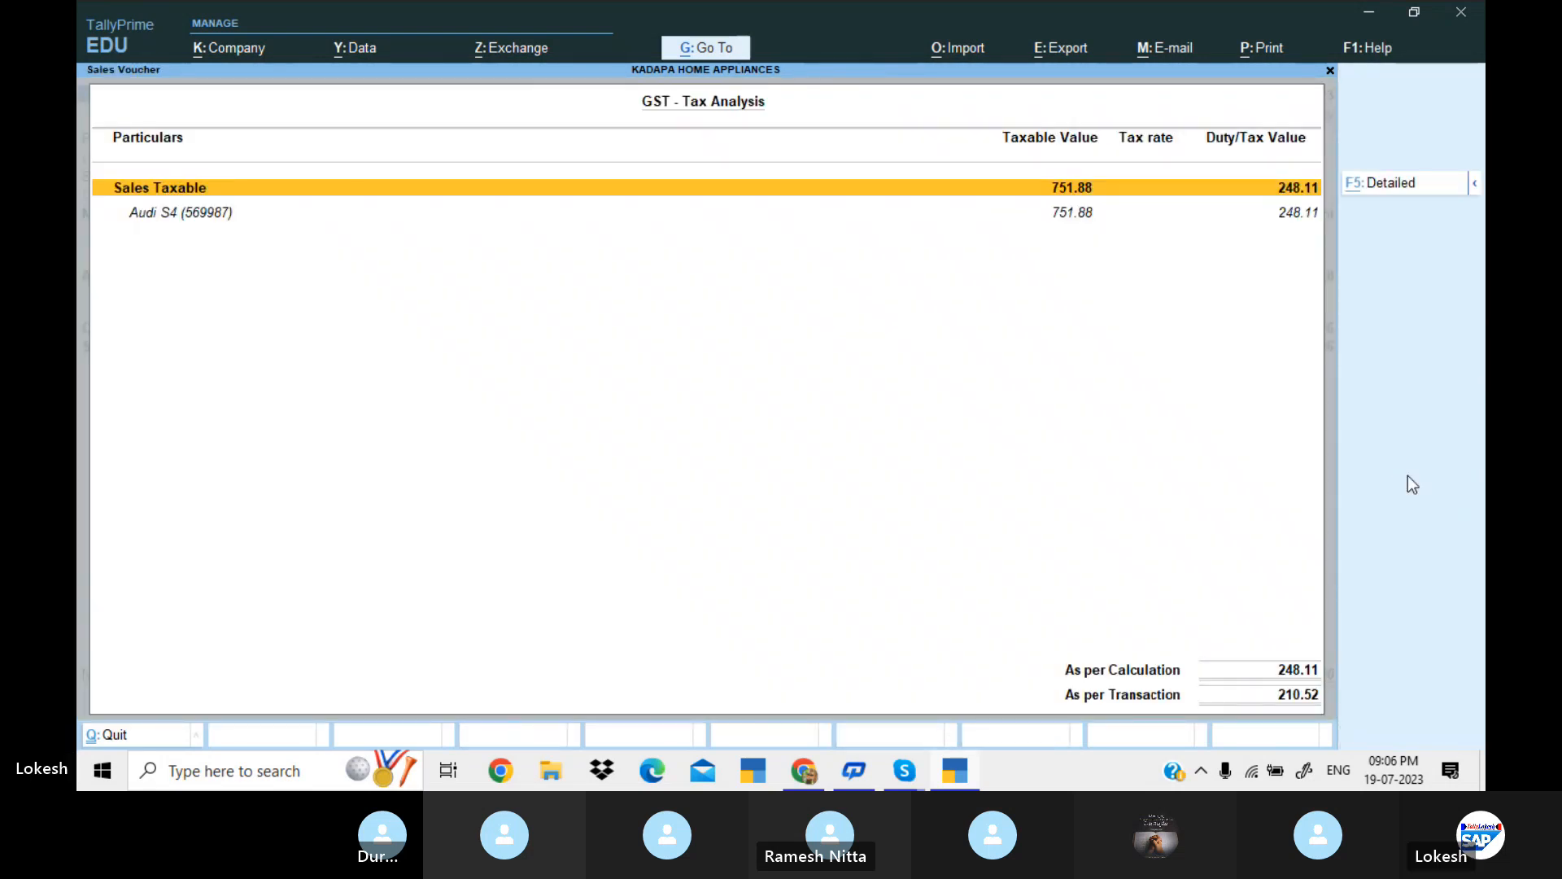
key(F5)
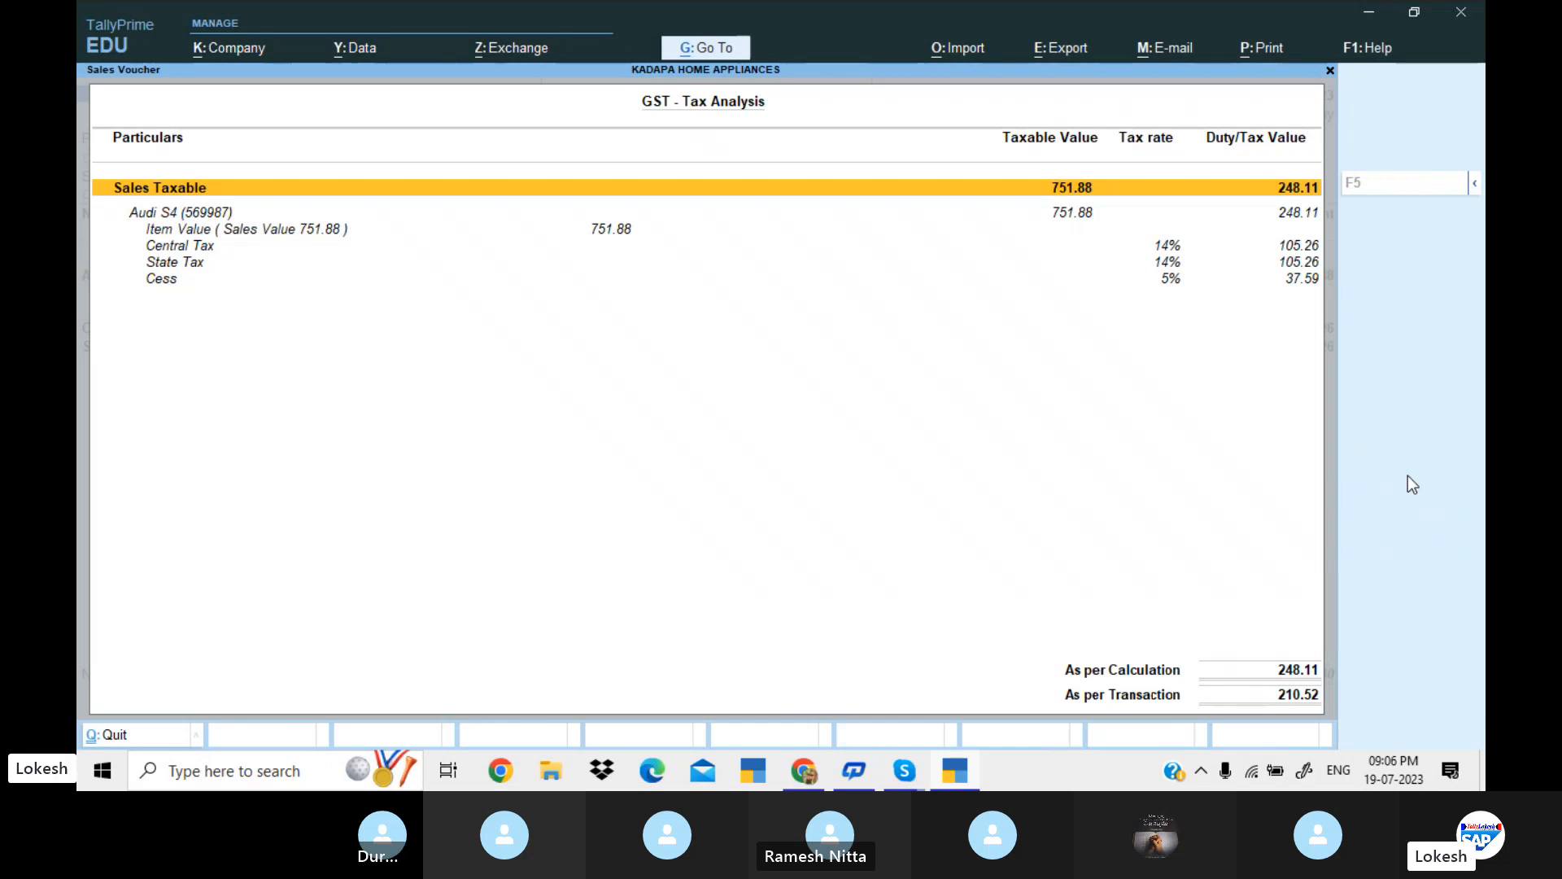
key(Escape)
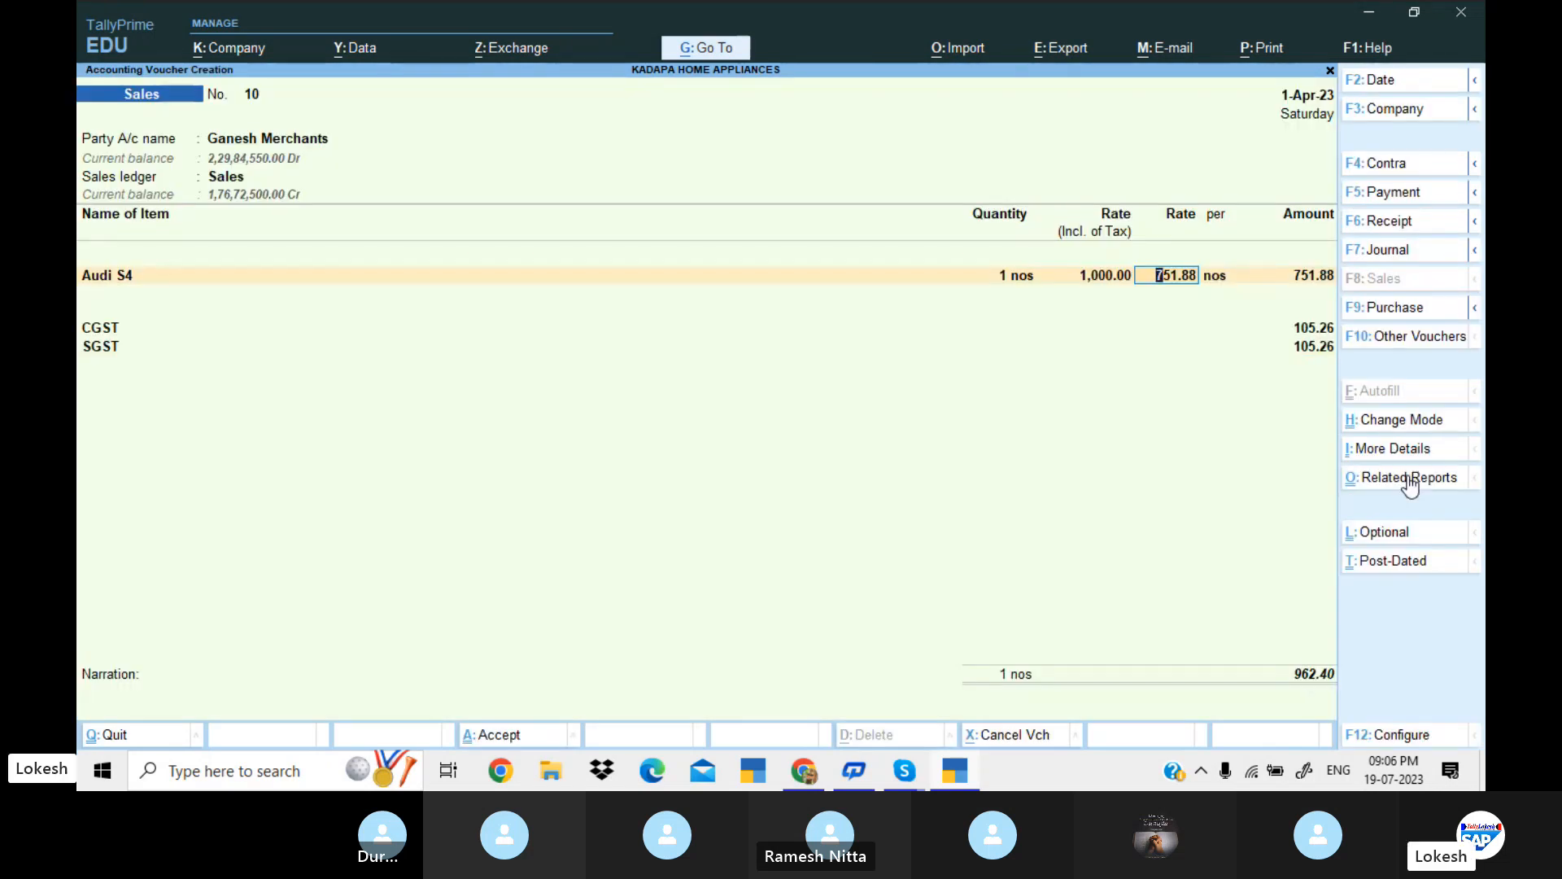
- Replace the stock item Audi S4 with LED Bulb in the sales voucher
key(shift+Tab)
key(shift+Tab)
key(shift+Tab)
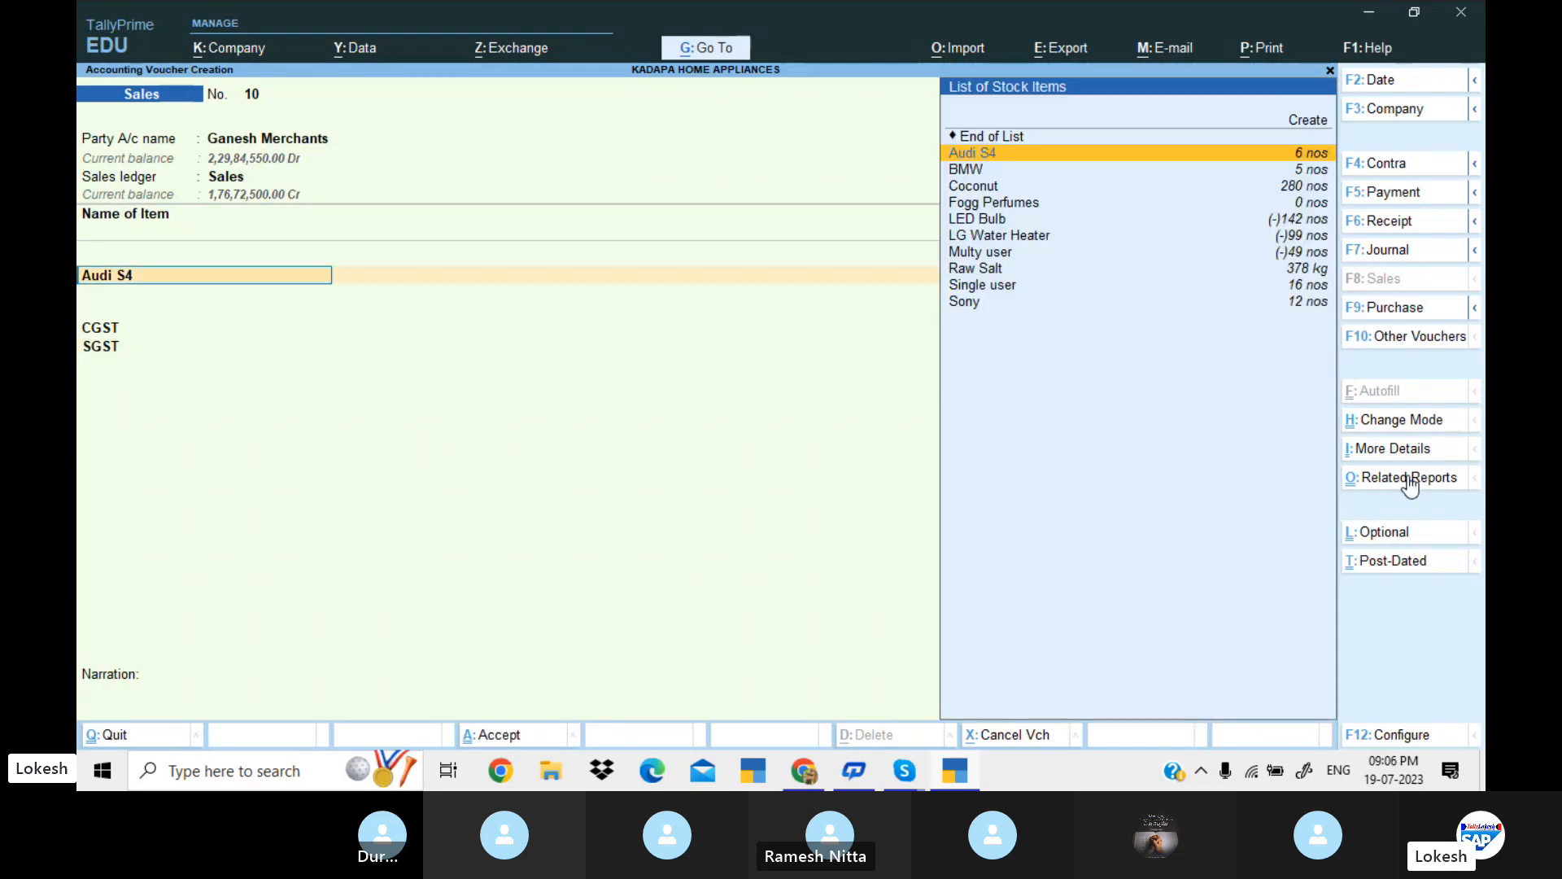
key(Down)
key(Down)
key(Down)
key(Down)
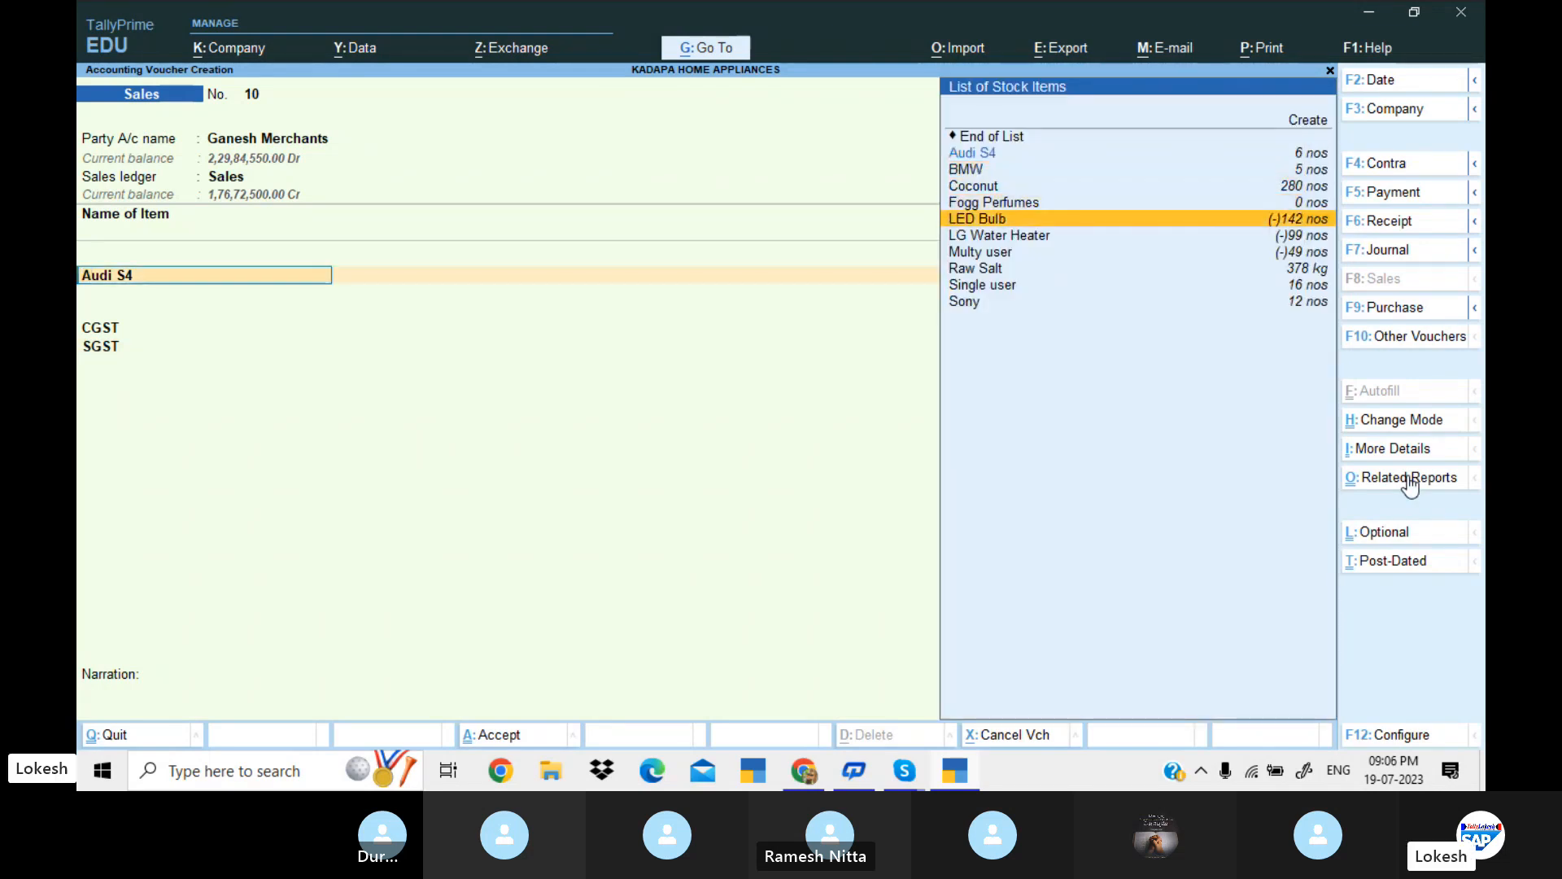
key(Return)
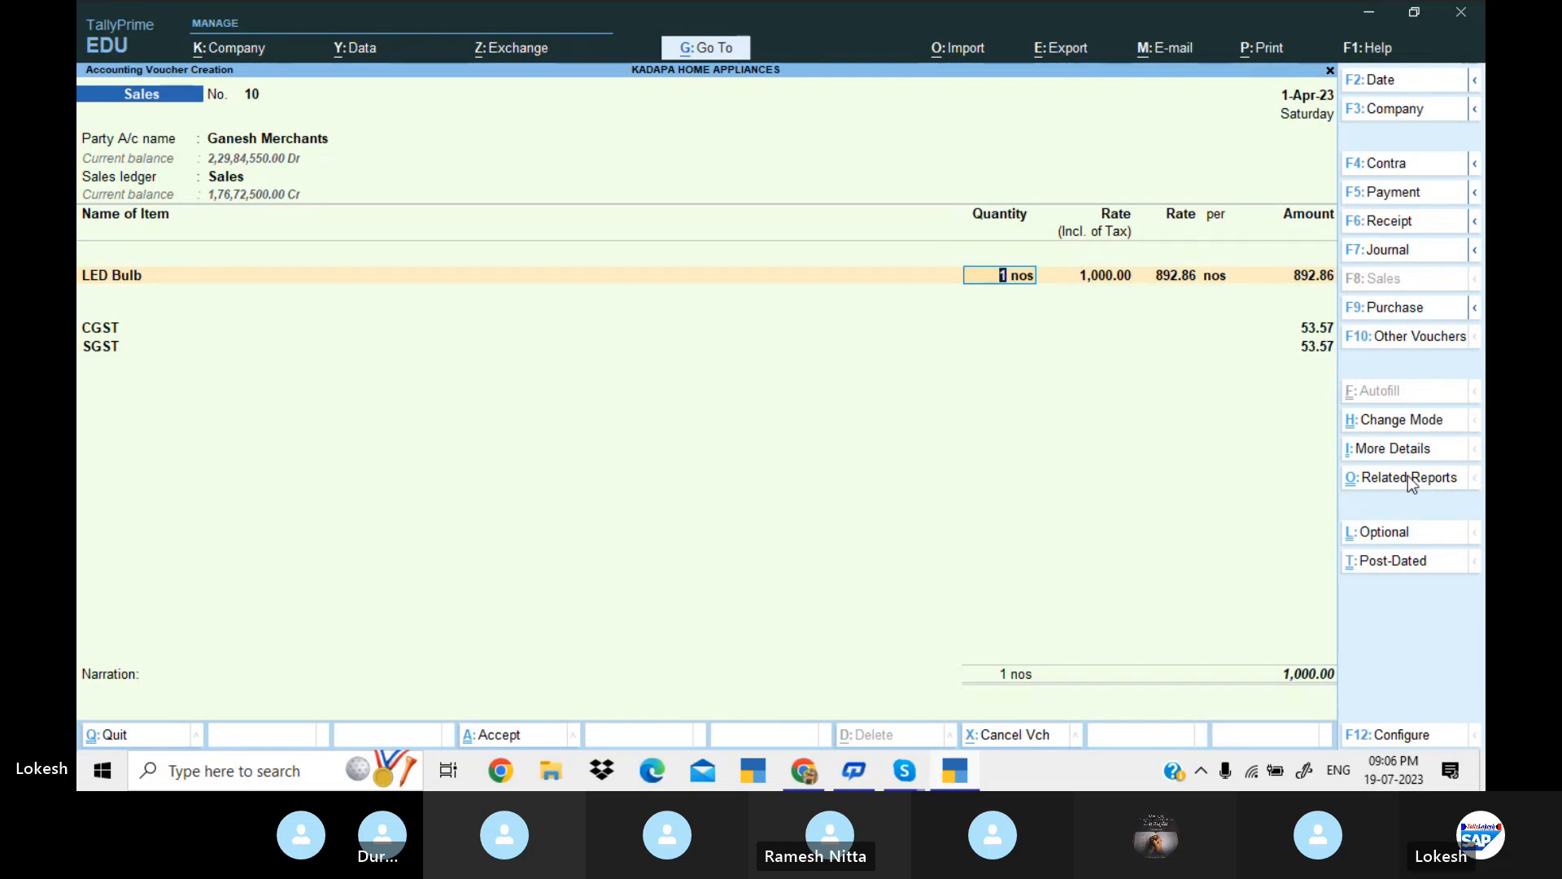
- Keep the LED Bulb quantity and set its tax-inclusive rate to 1,000
key(Return)
key(Return)
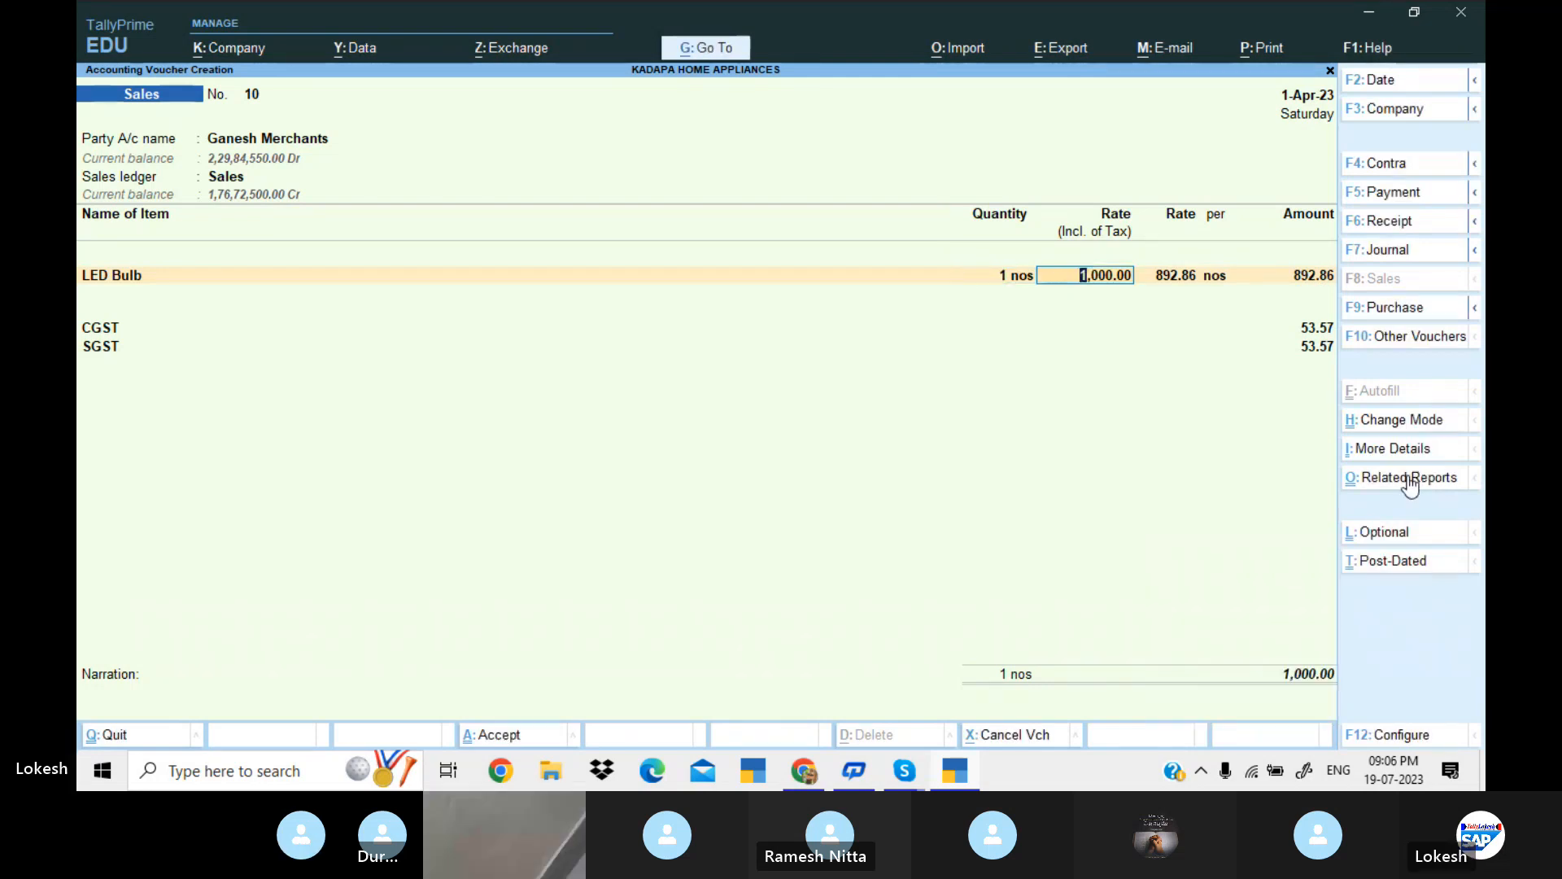
key(BackSpace)
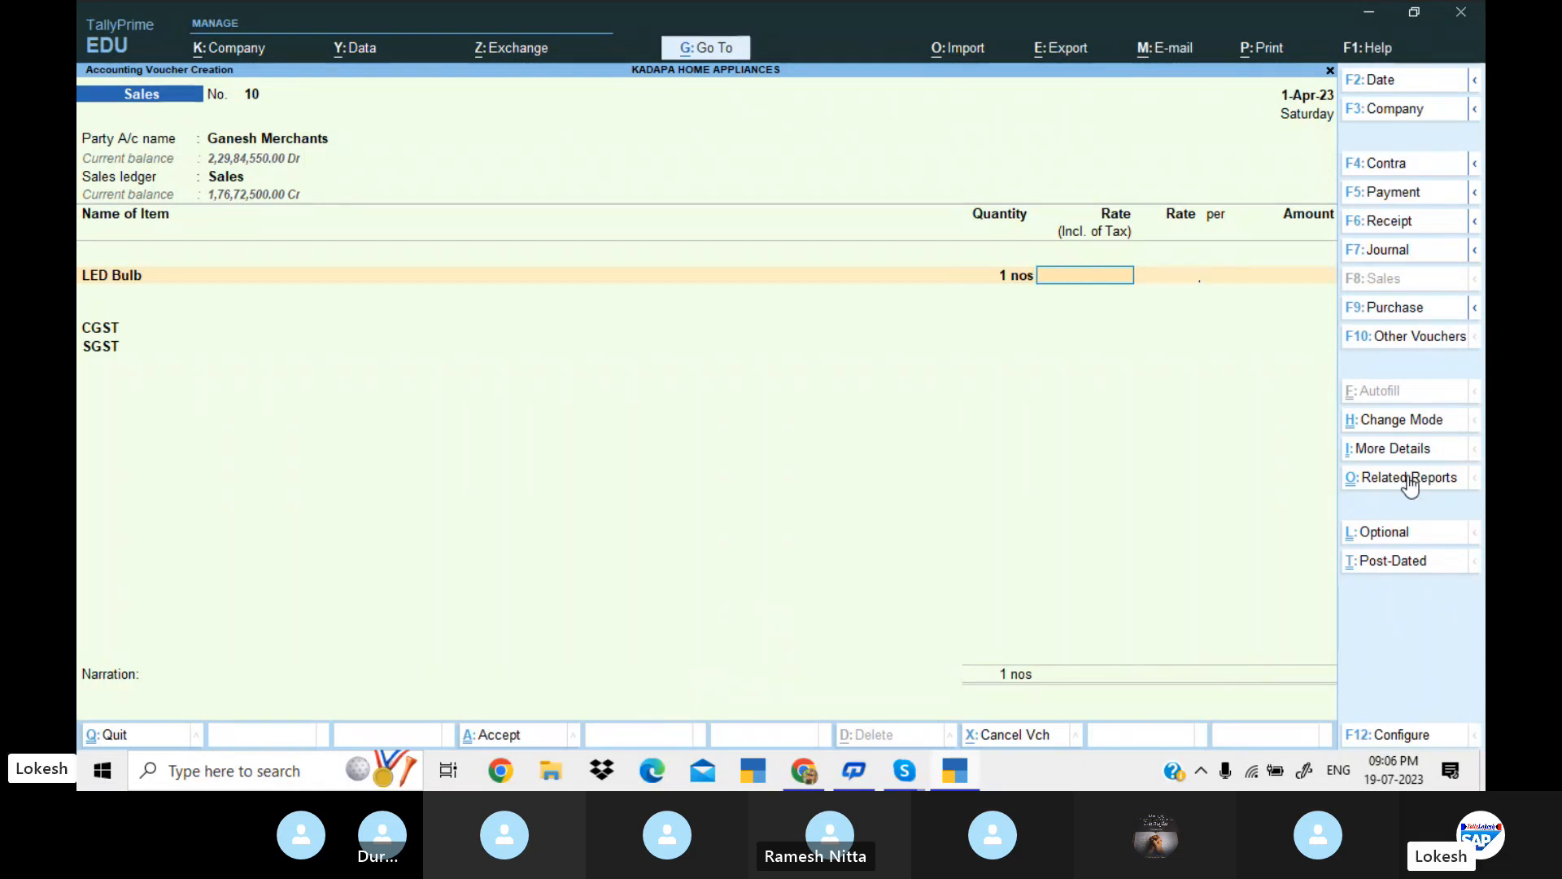
text(1000)
key(Return)
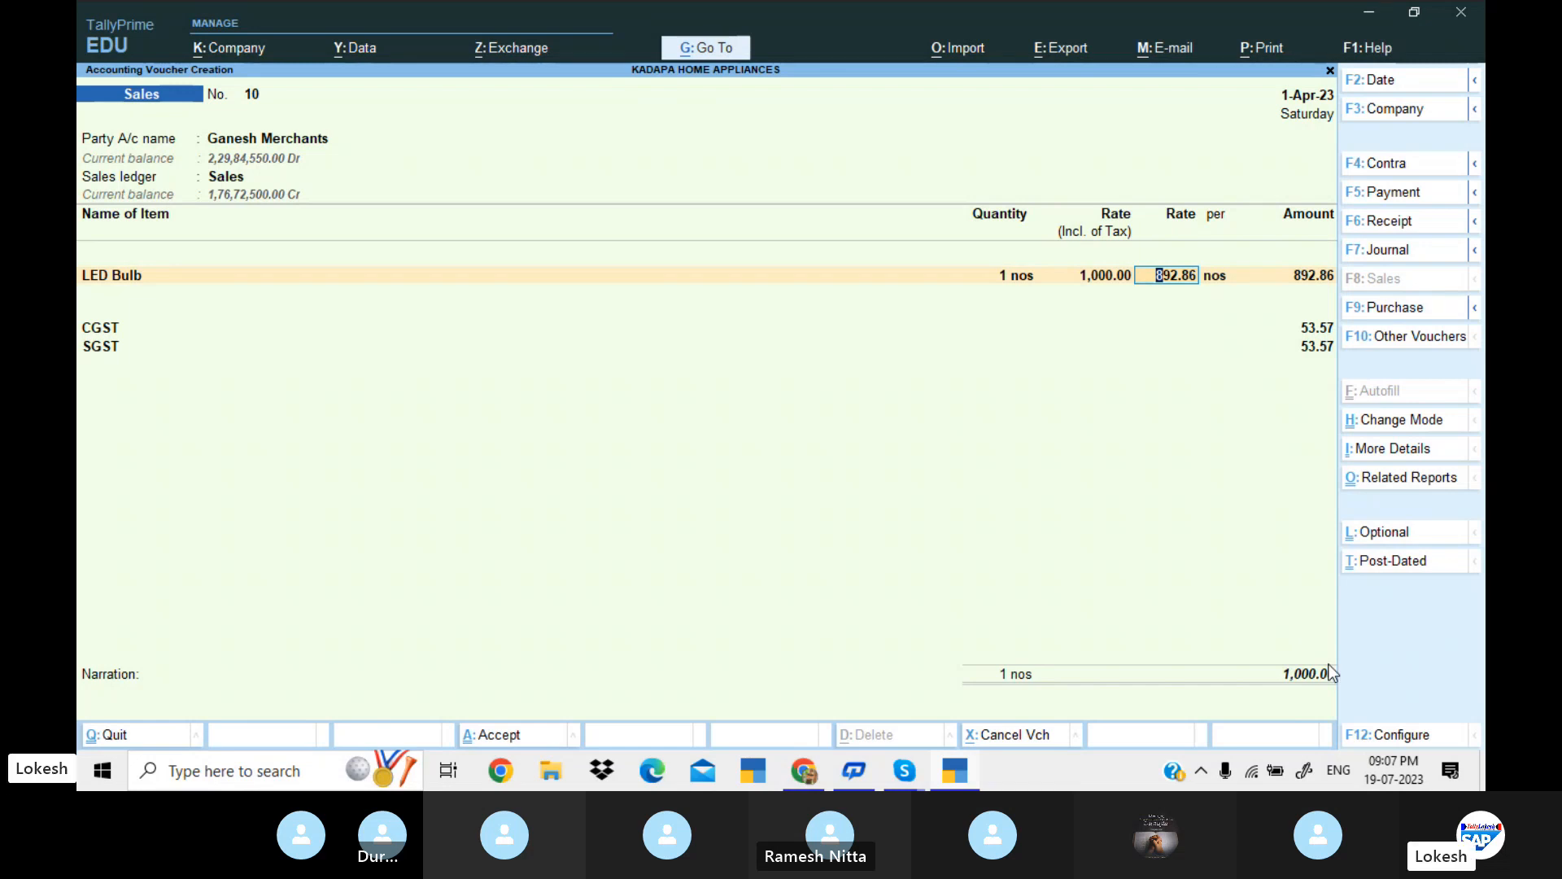
- Finish the LED Bulb item list, keep the CGST and SGST ledgers, and save the voucher without a narration
key(Return)
key(Return)
key(Return)
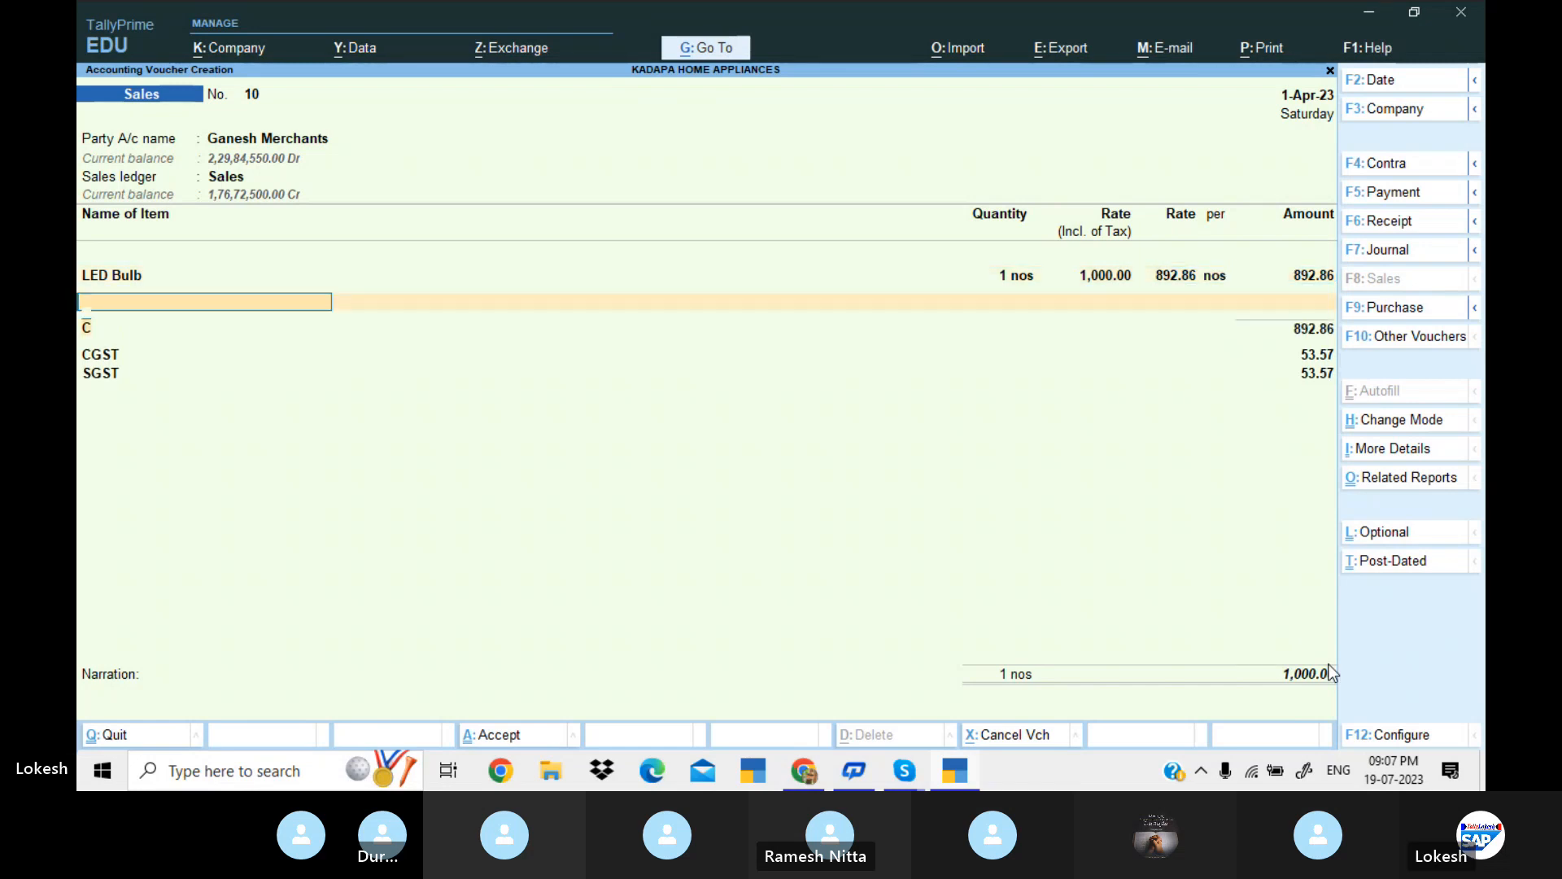
key(Return)
key(Return)
key(Return)
key(Return)
key(Return)
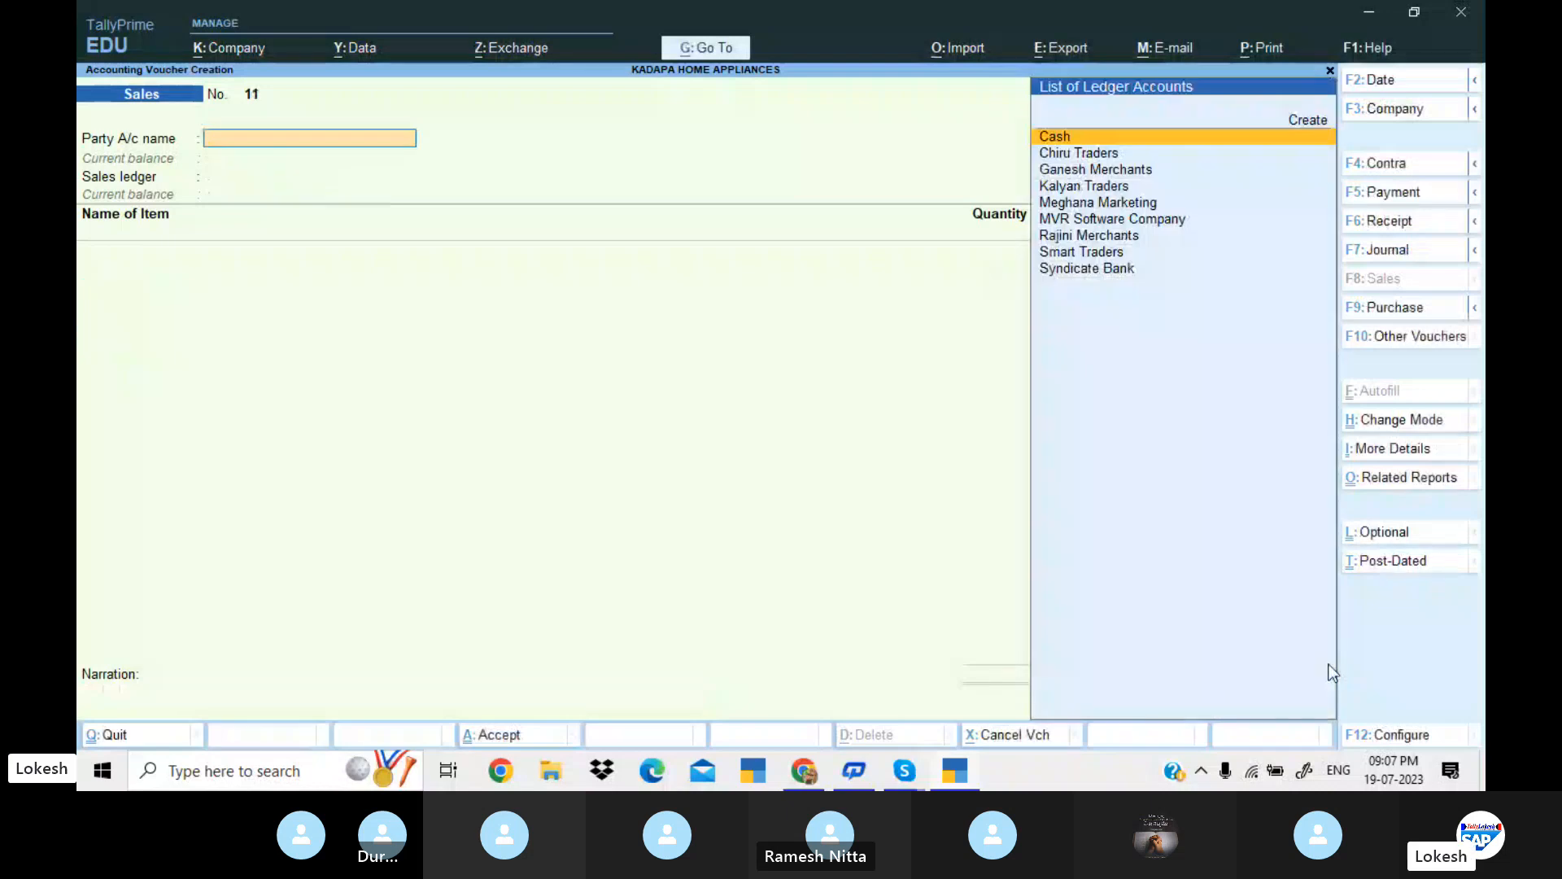
- Start the following sales voucher with Ganesh Merchants as the party, default dispatch and party details, and the Sales ledger
key(Down)
key(Down)
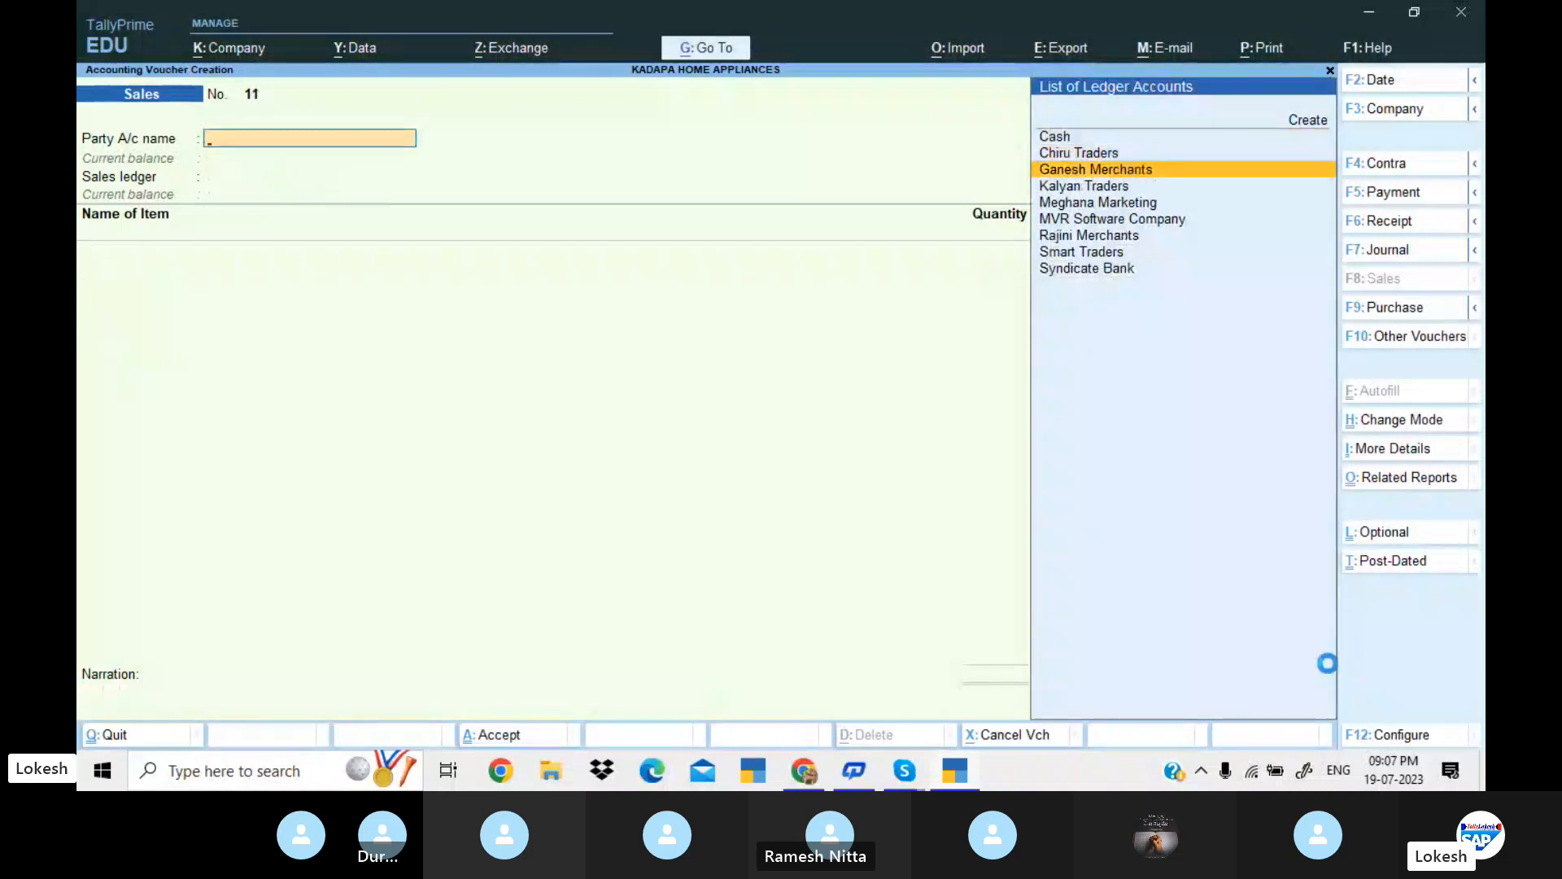
key(Return)
key(Return)
key(Return)
key(Return)
key(Return)
key(Return)
key(Return)
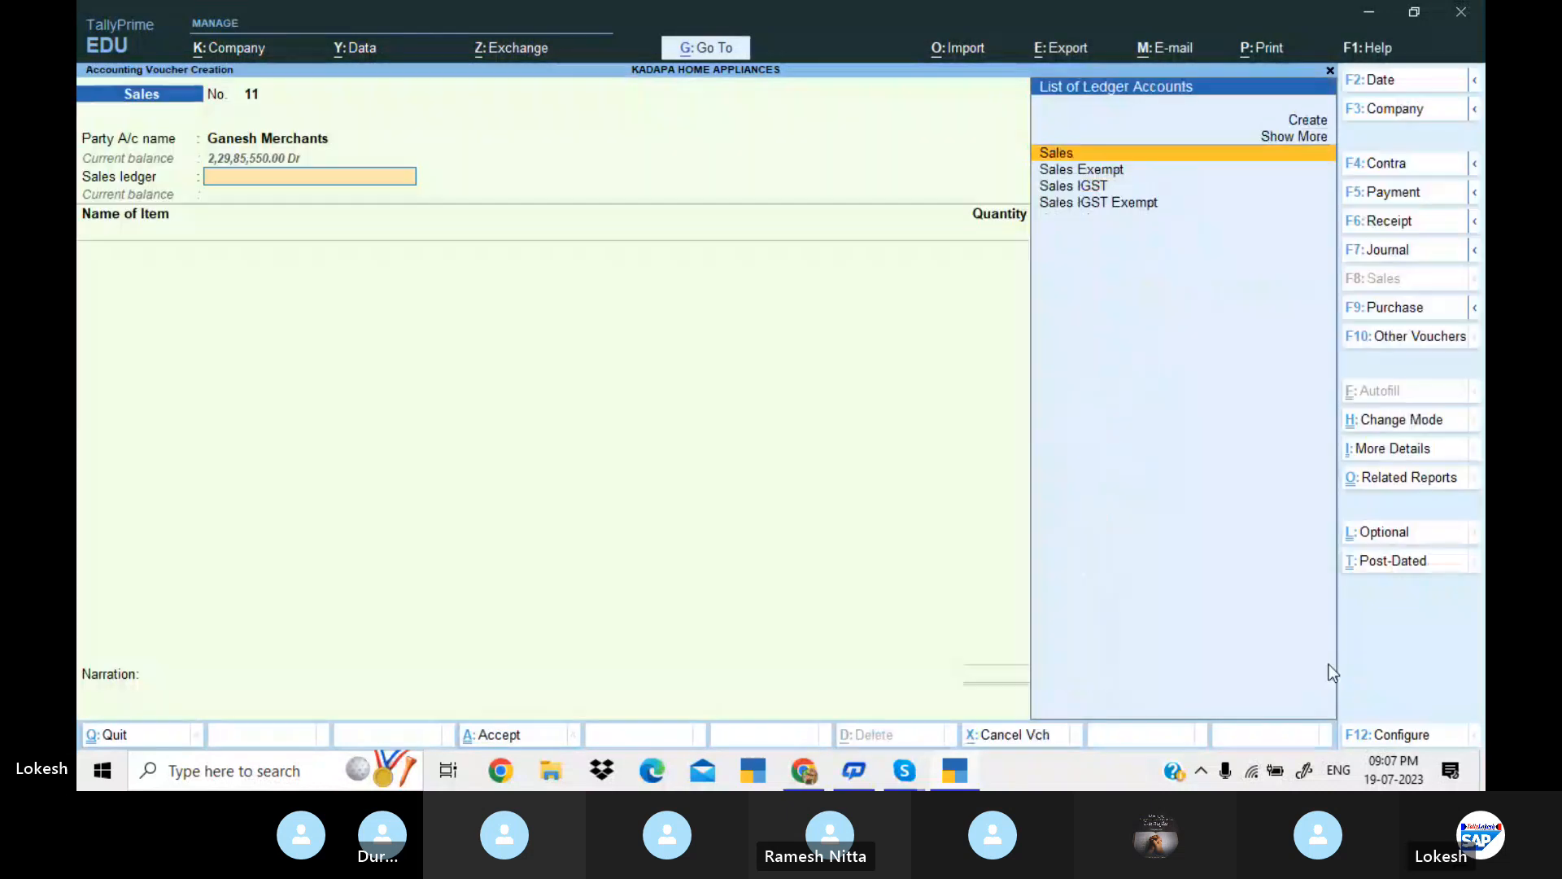
key(Return)
- Choose Sony as the stock item of the new sales voucher
key(Down)
key(Down)
key(Down)
key(Down)
key(Down)
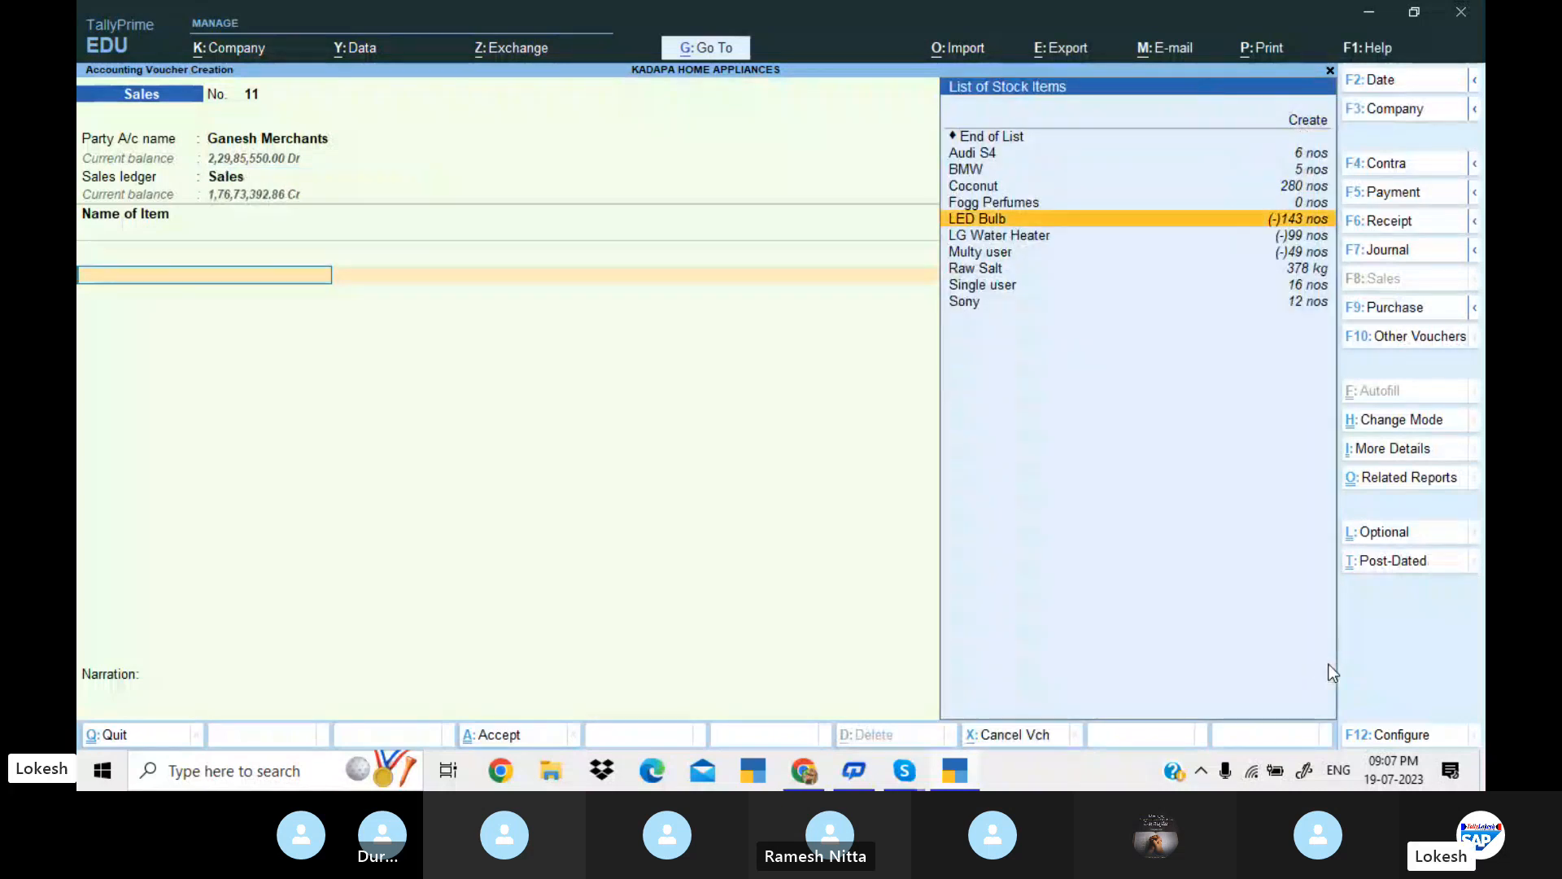
key(Down)
key(Down)
key(Down)
key(Down)
key(Down)
key(Return)
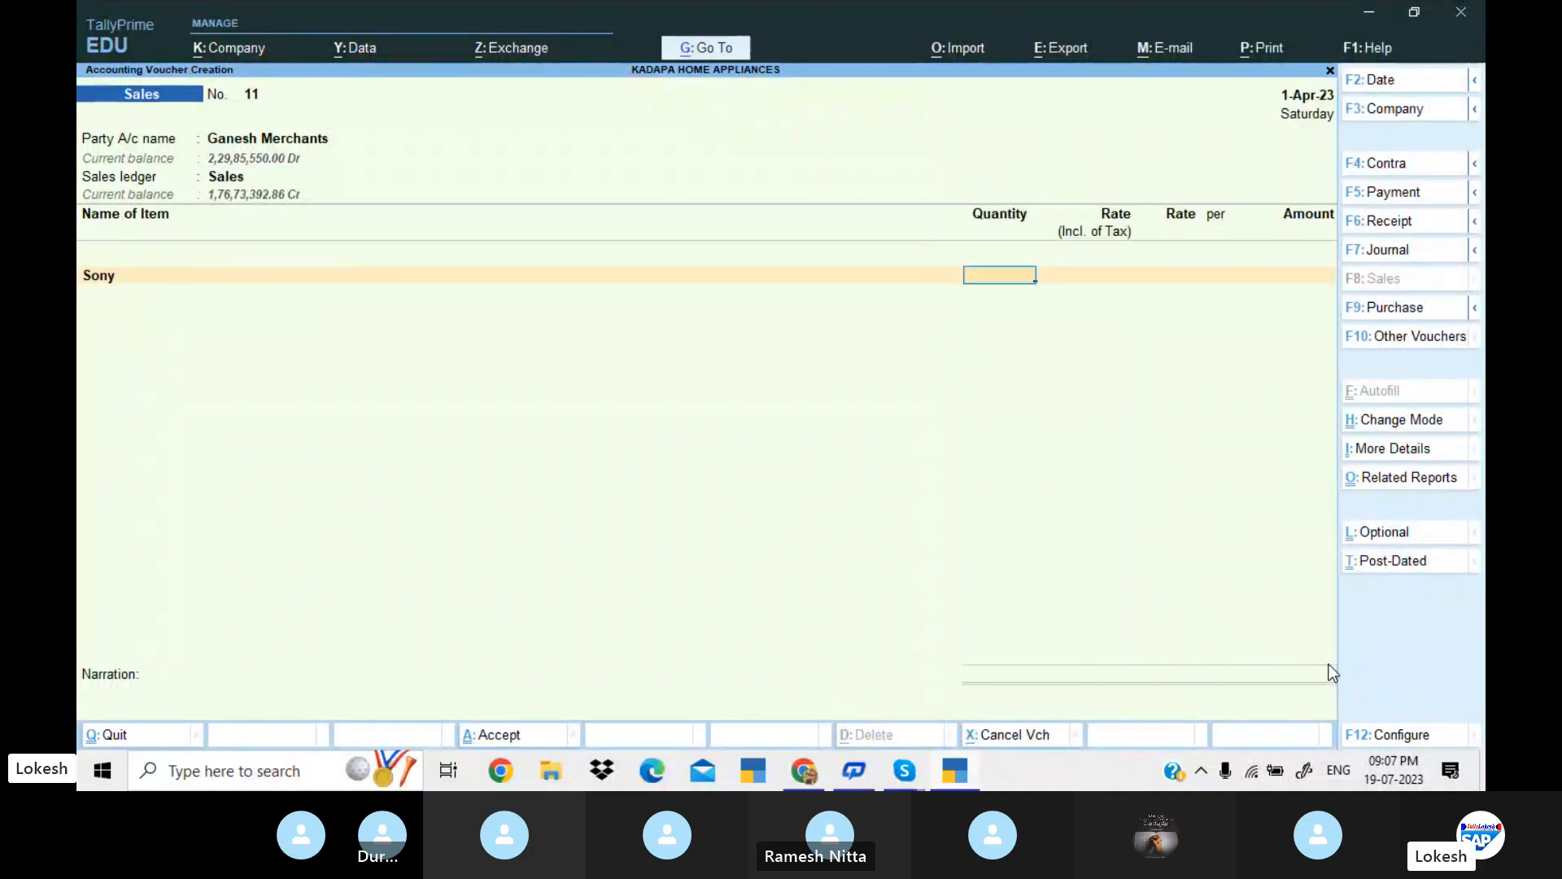
- Set the Sony item's quantity to 1 nos and its tax-inclusive rate to 15,000, and finish the item line
text(1)
key(Return)
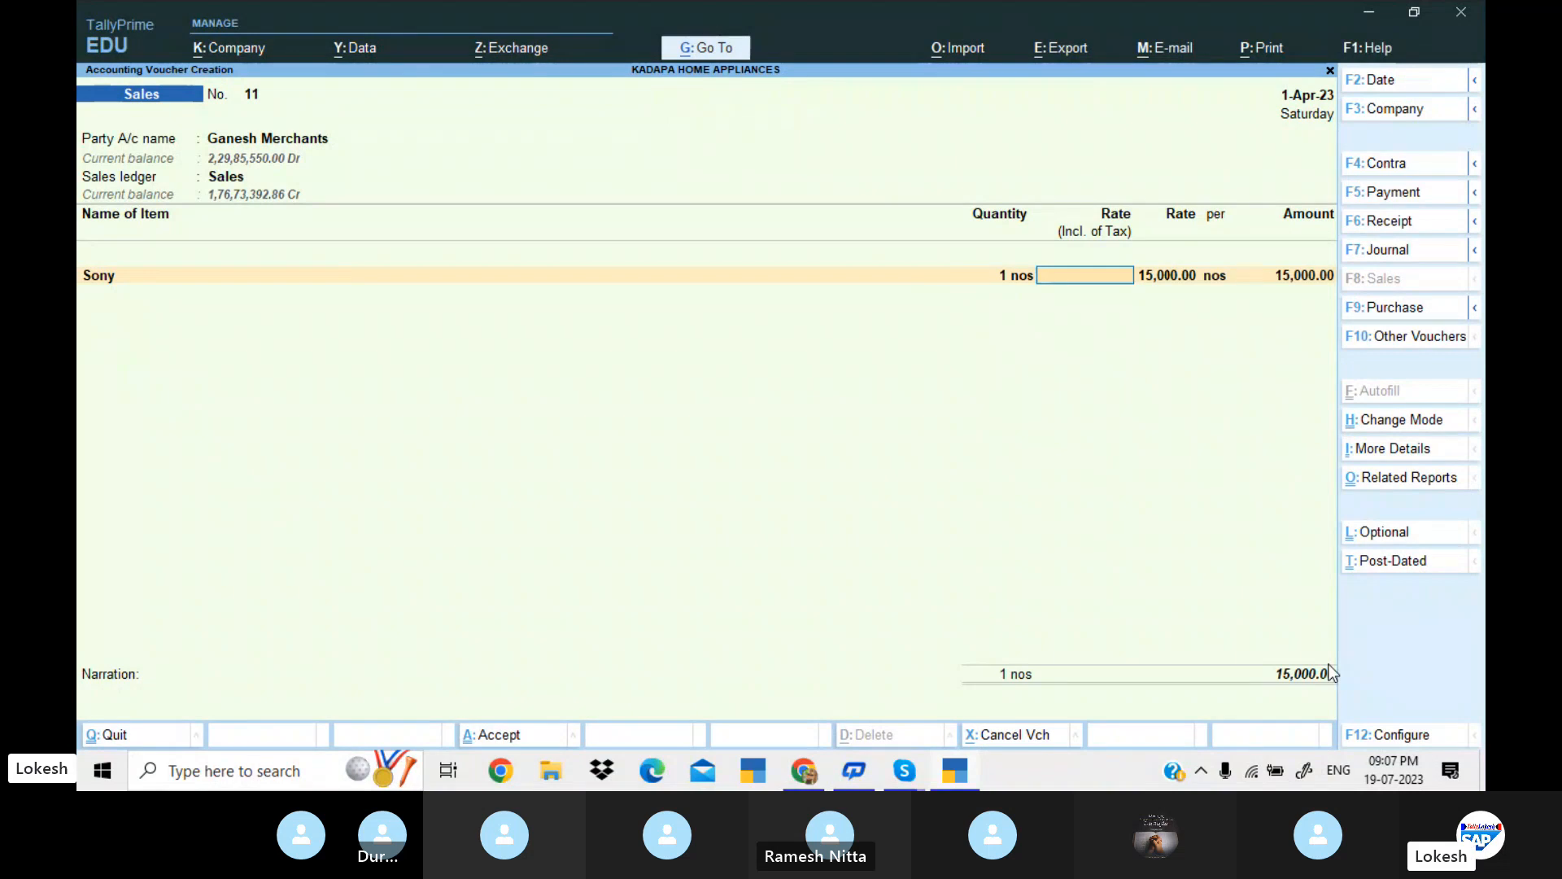
text(15000)
key(Return)
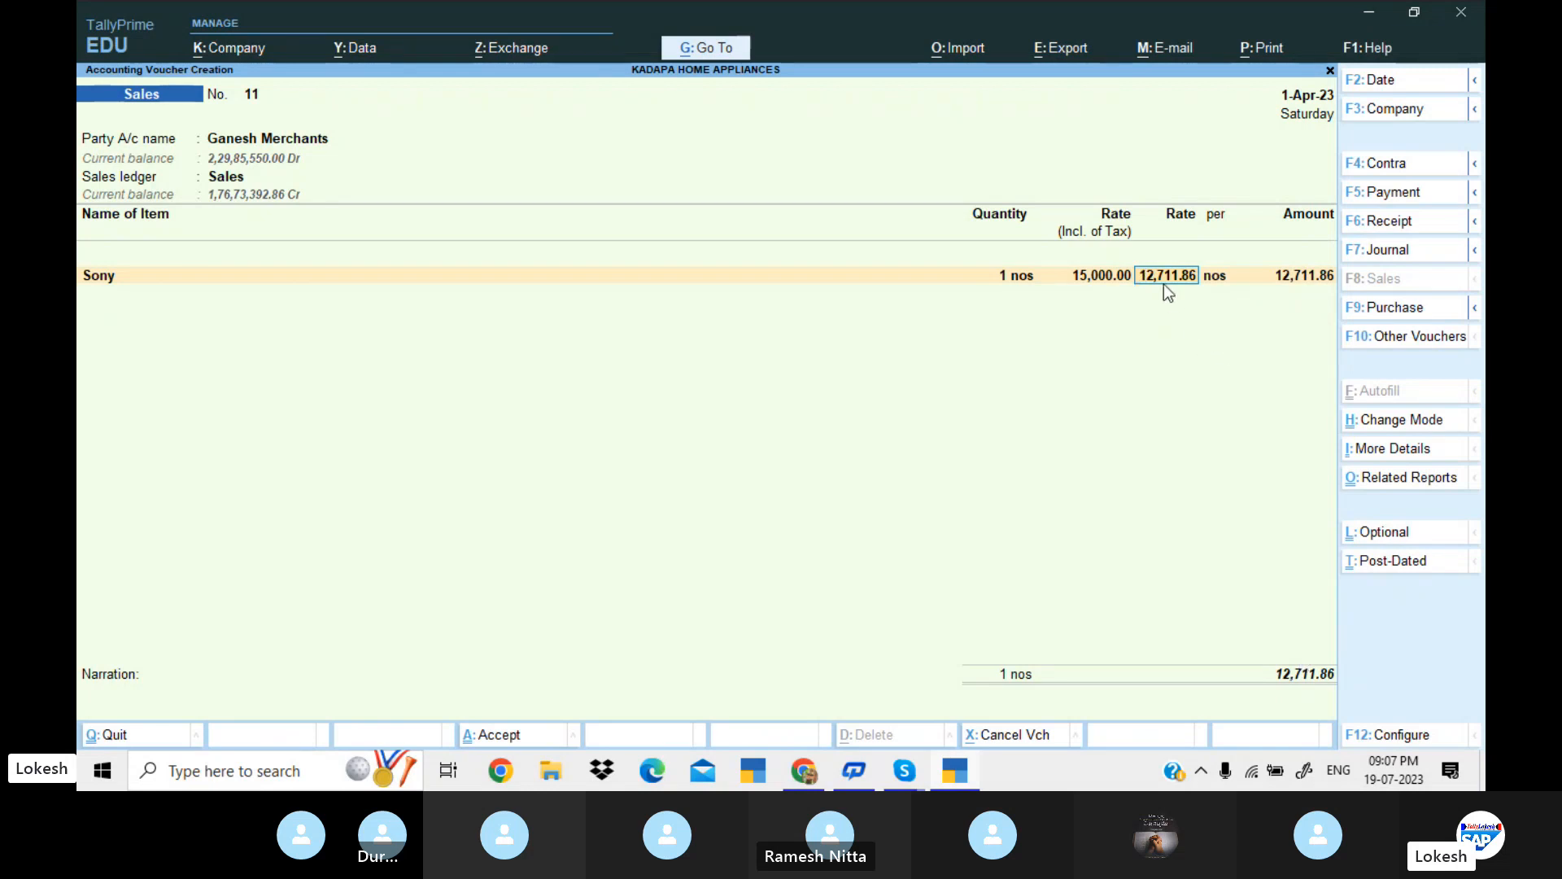
key(Return)
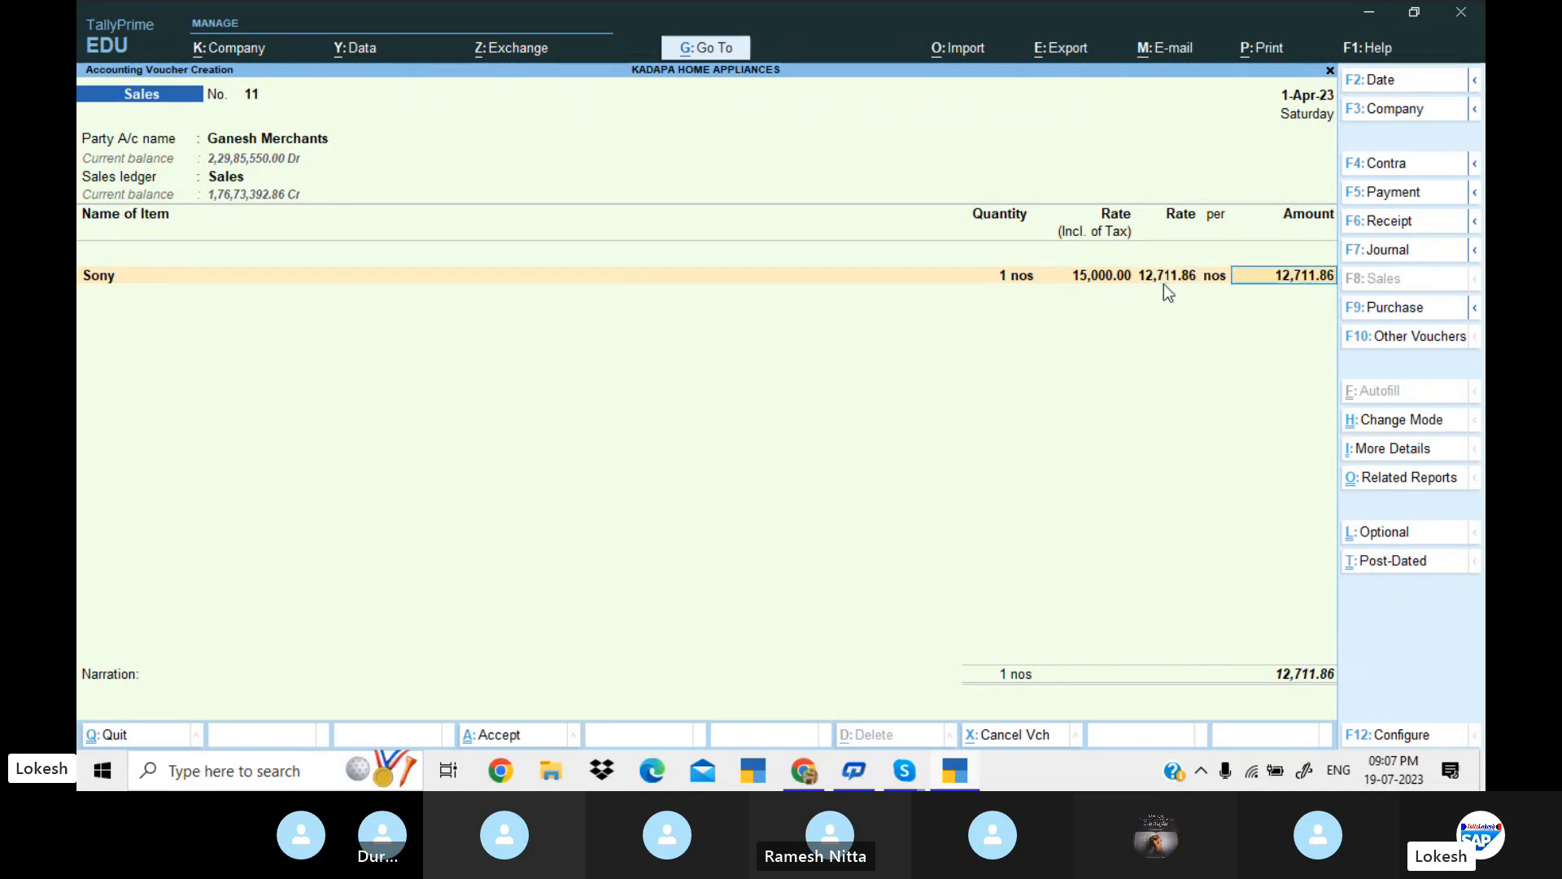
key(Return)
- Add the CGST and SGST tax ledgers below the Sony item
text(Cg)
key(Return)
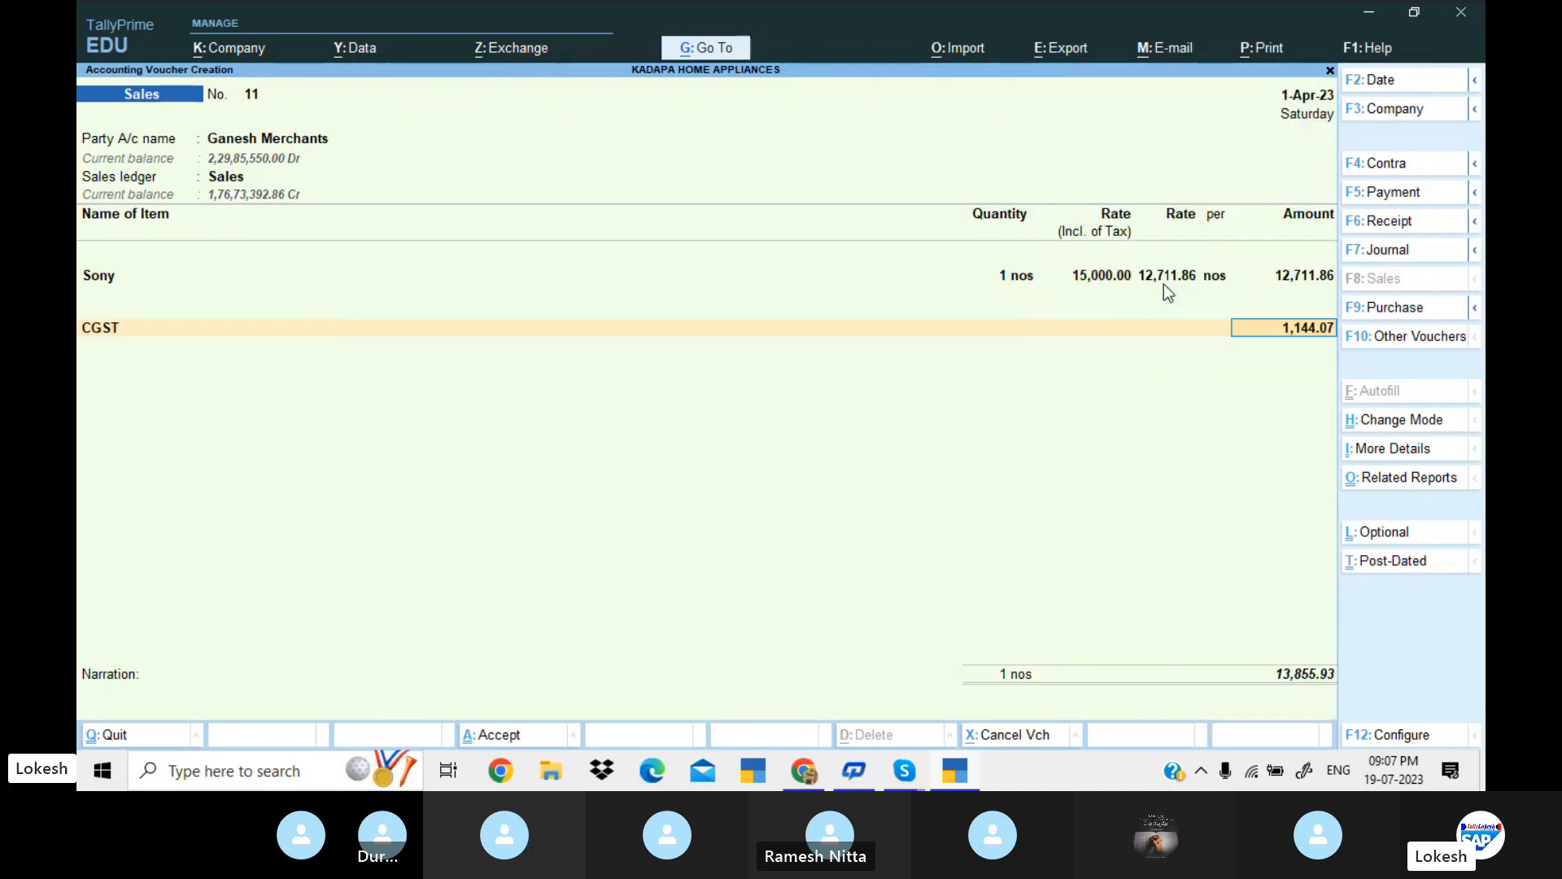
key(Return)
text(Sg)
key(Return)
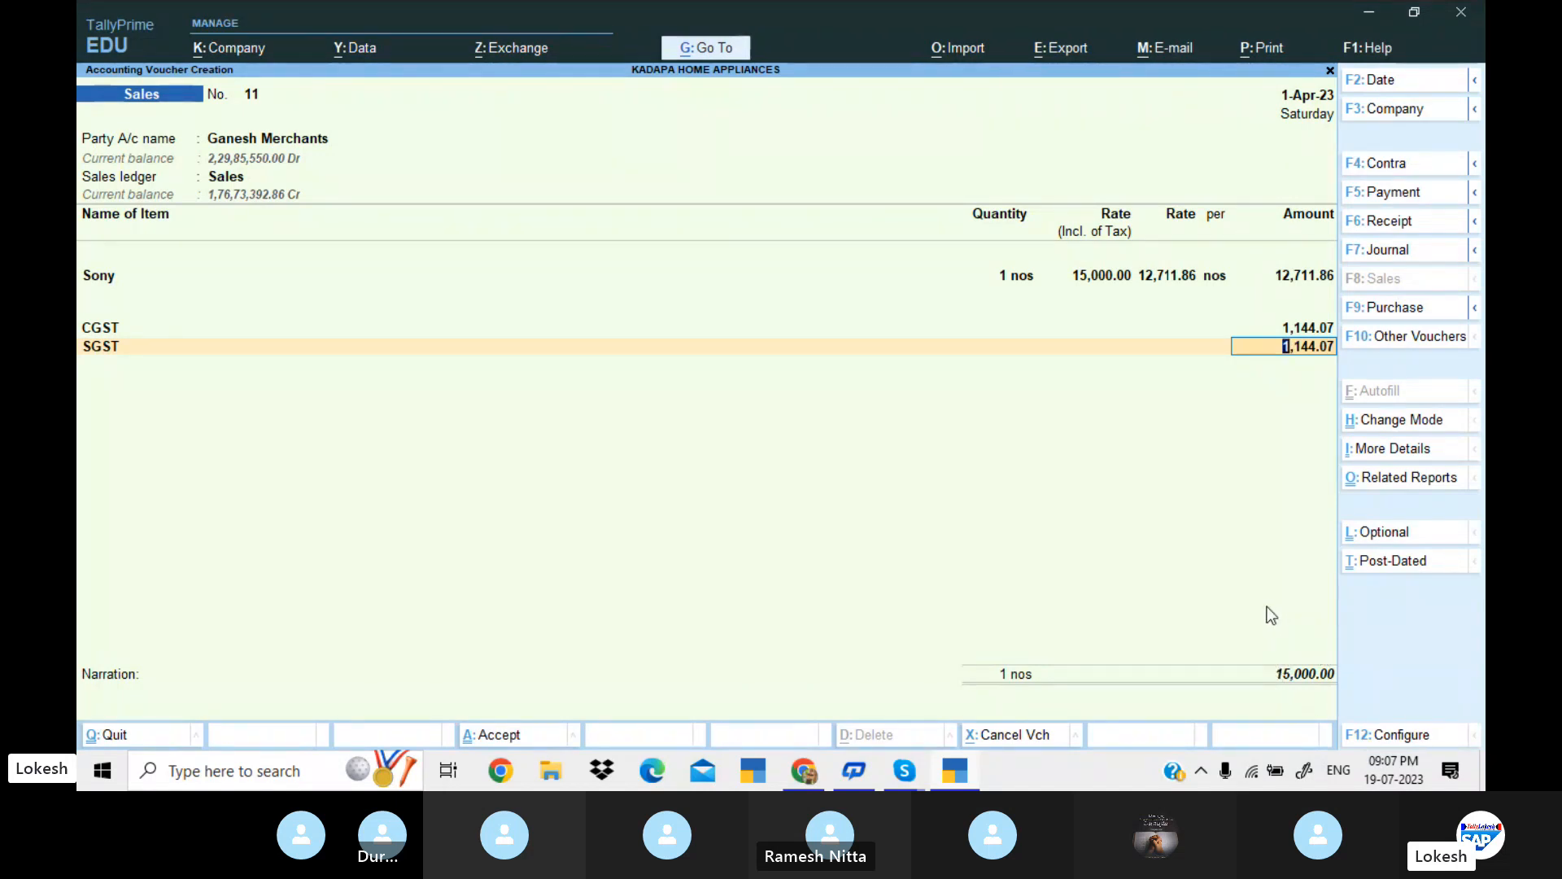
- Accept the tax amounts, leave the narration empty and save the Sony sales voucher
key(Return)
key(Return)
key(Return)
key(Return)
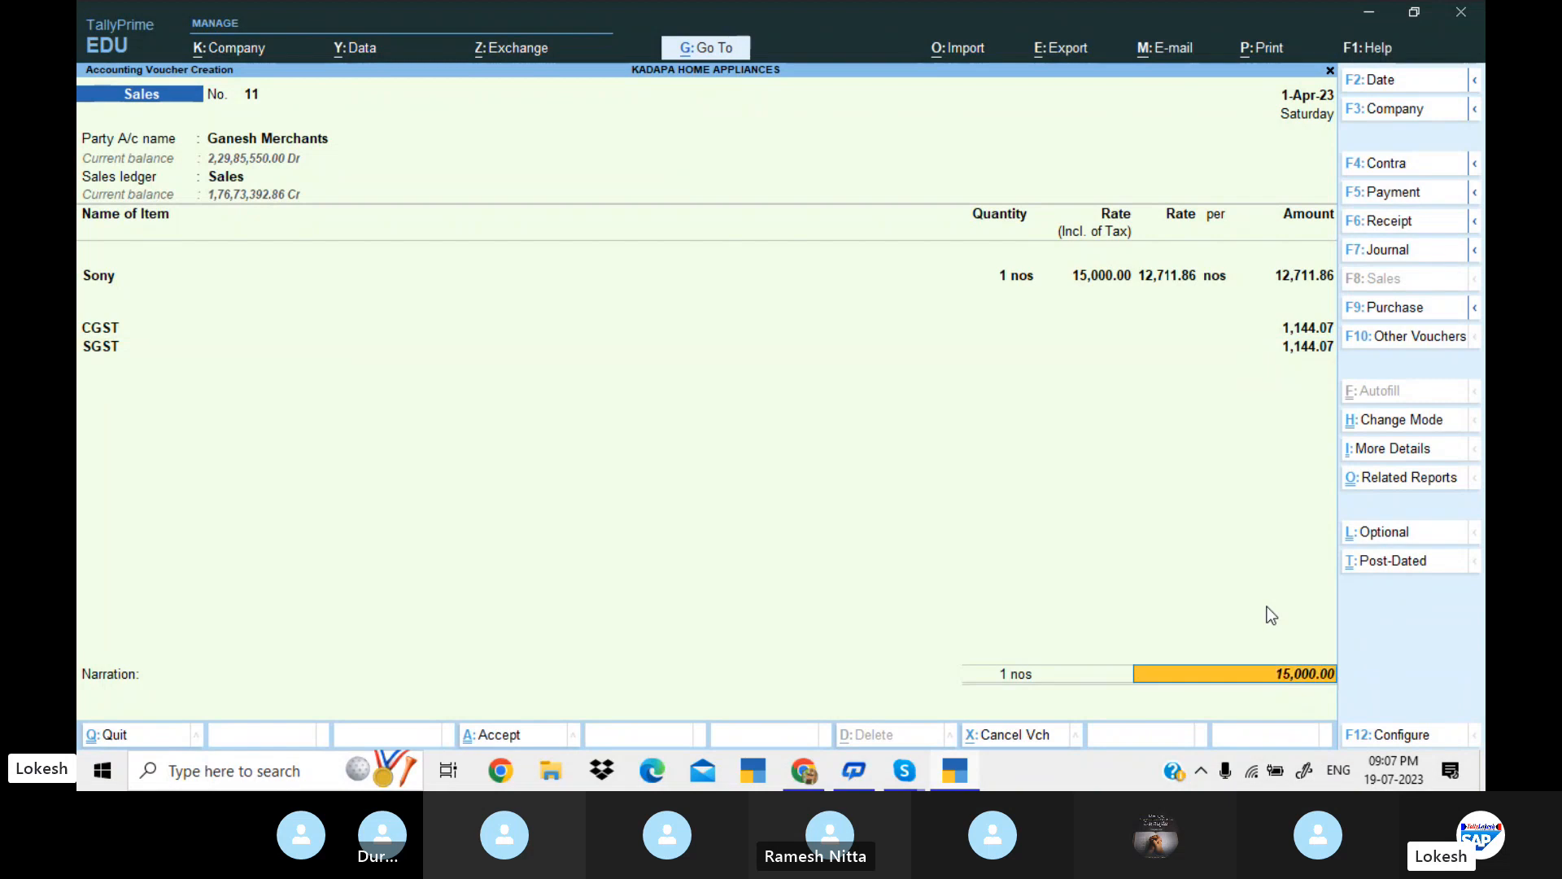
key(Return)
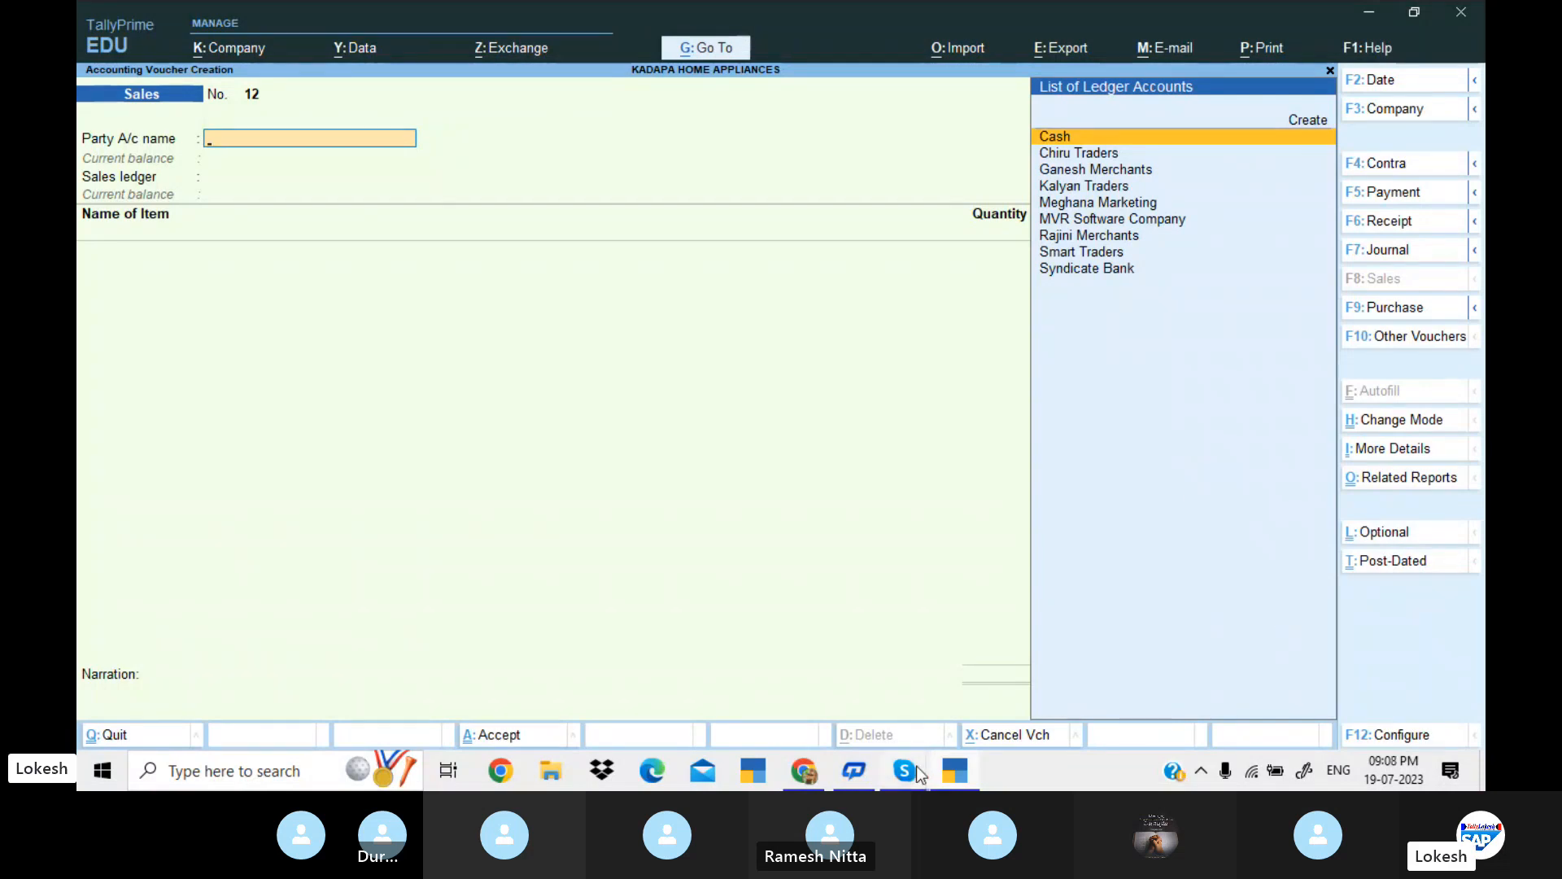
- Switch to the Skype group call window
mouse_move(904, 770)
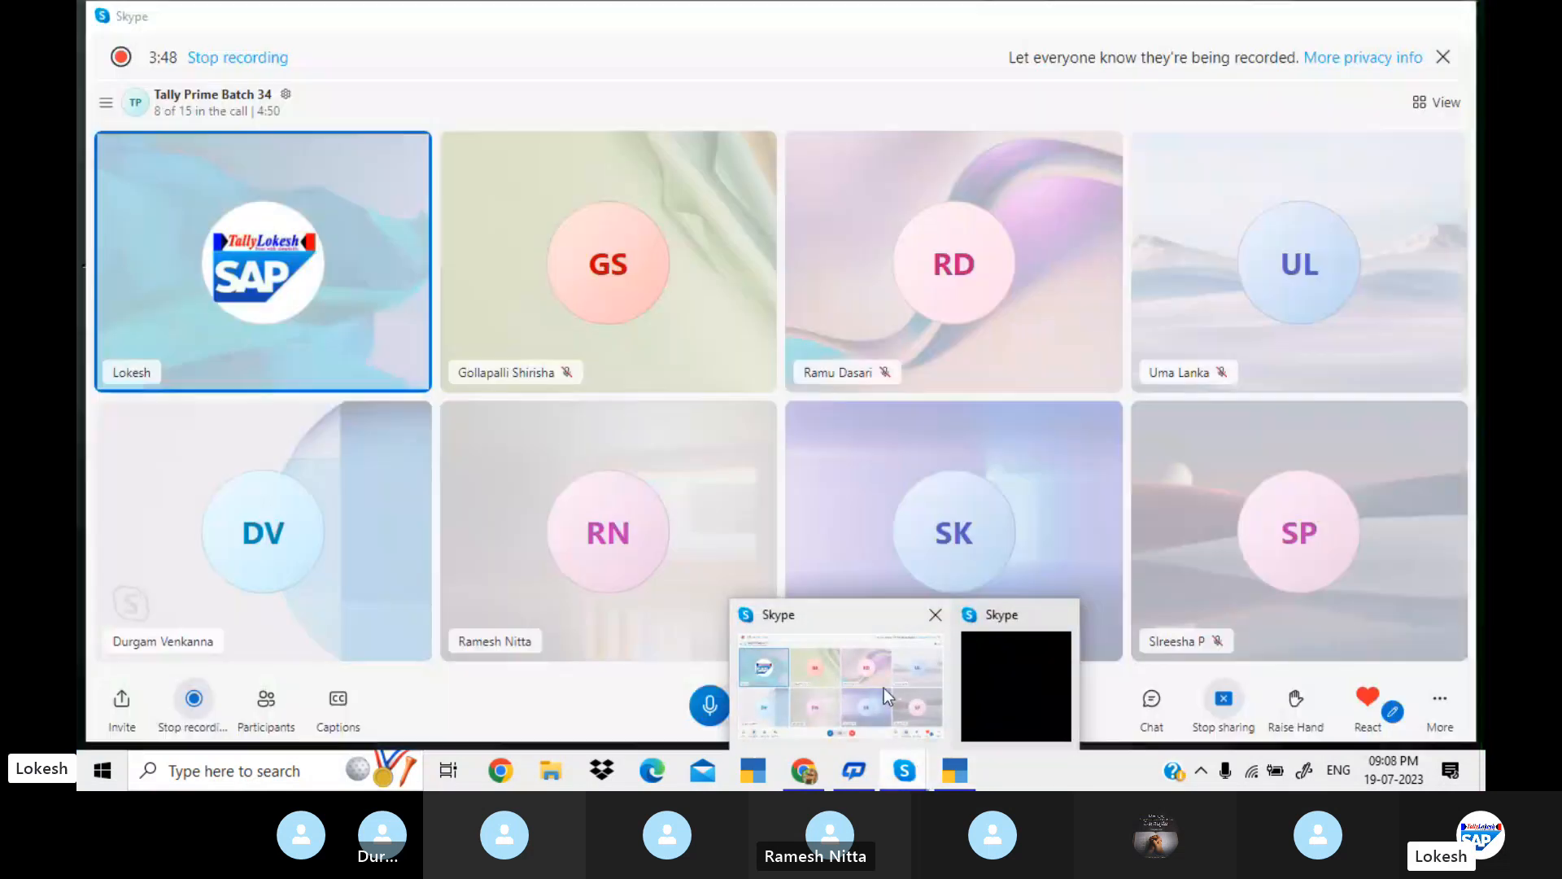
click(884, 687)
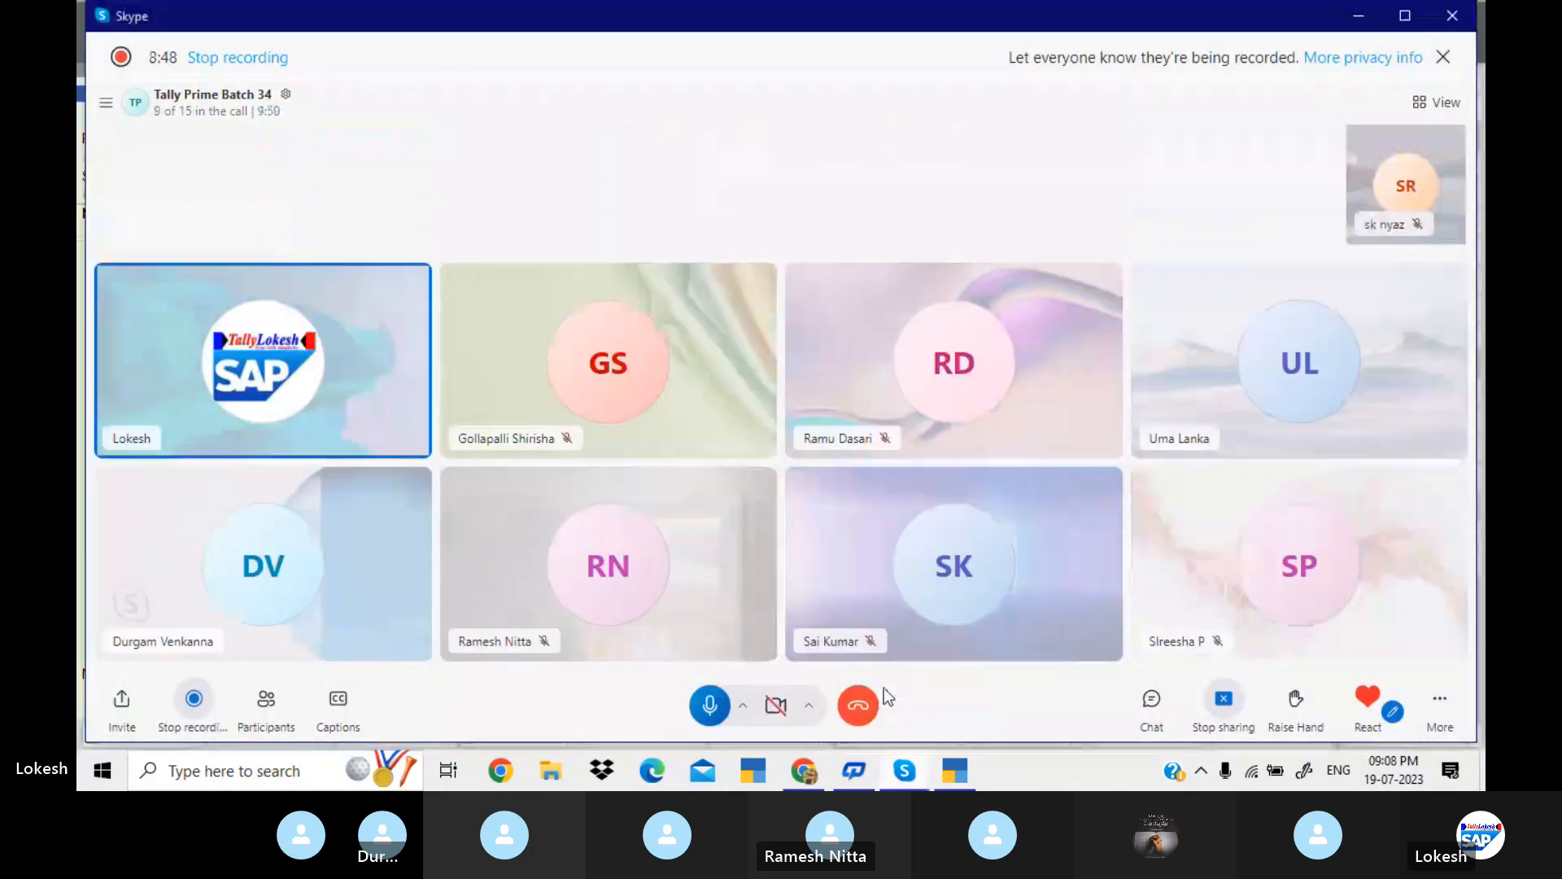